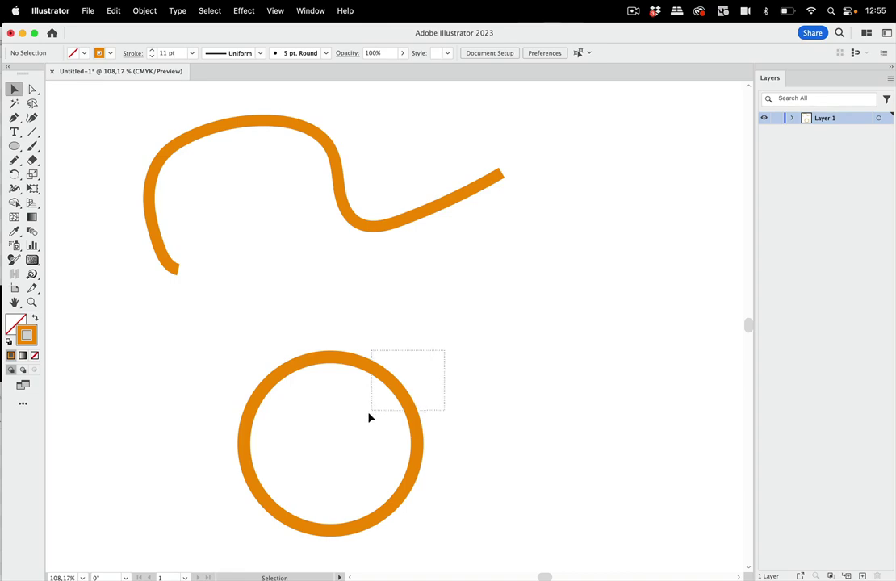
- Apply a Zig Zag effect to the circle with 3,53 mm absolute size, 4 ridges per segment and corner points
click(242, 9)
mouse_move(271, 148)
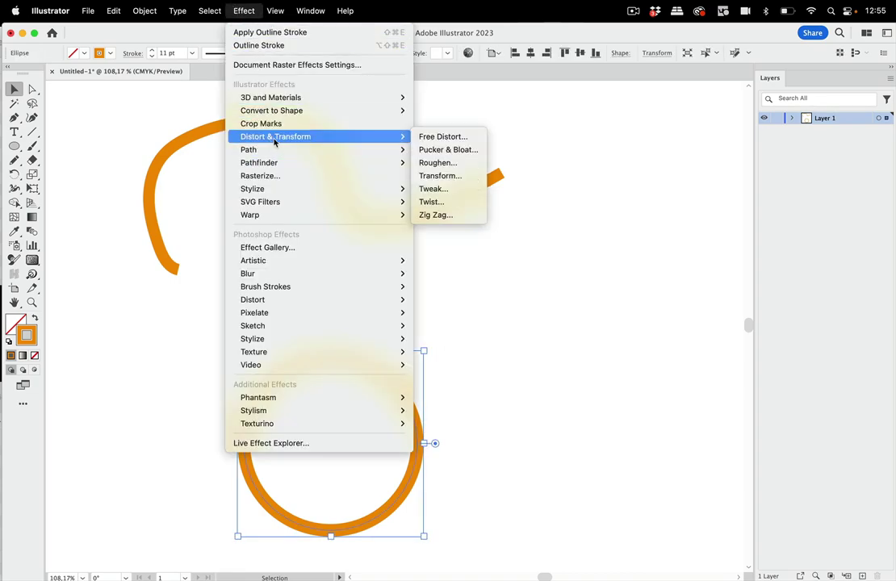
click(432, 212)
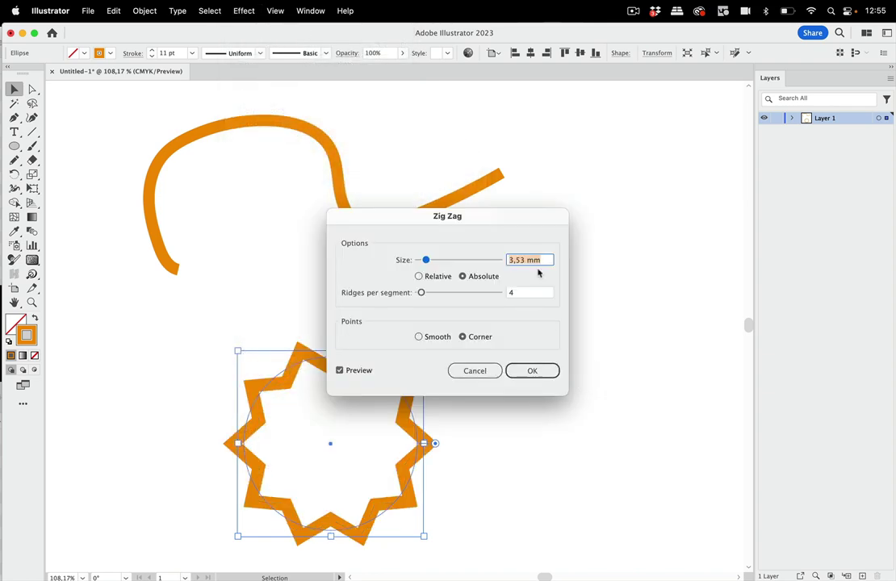
click(531, 371)
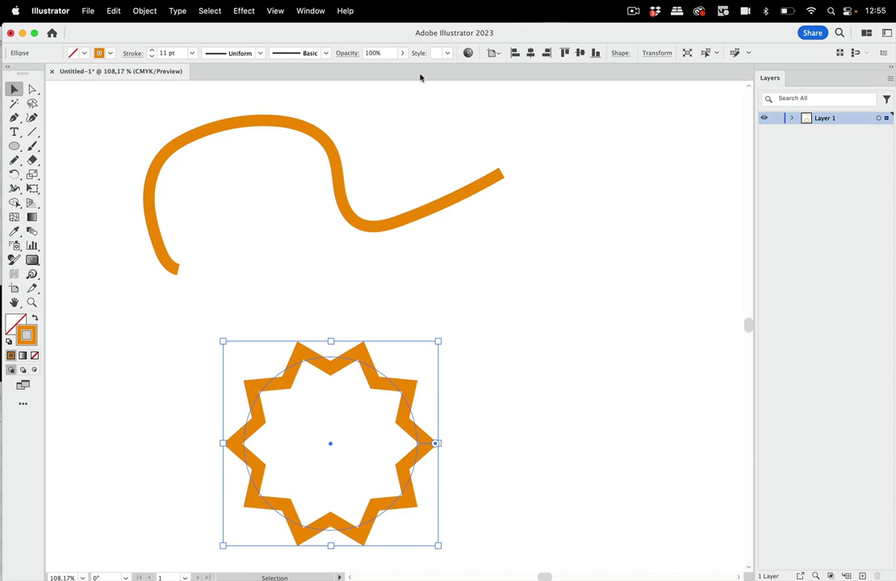
click(245, 10)
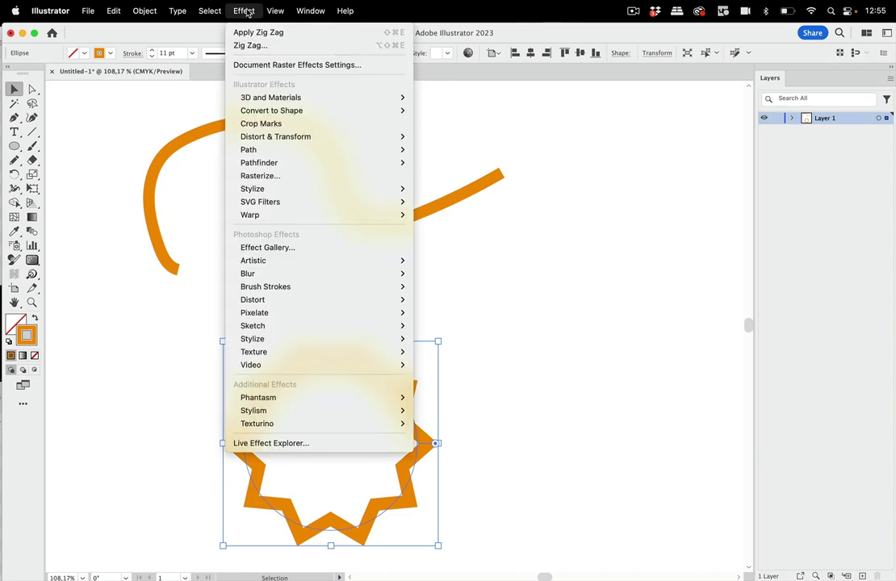
mouse_move(258, 152)
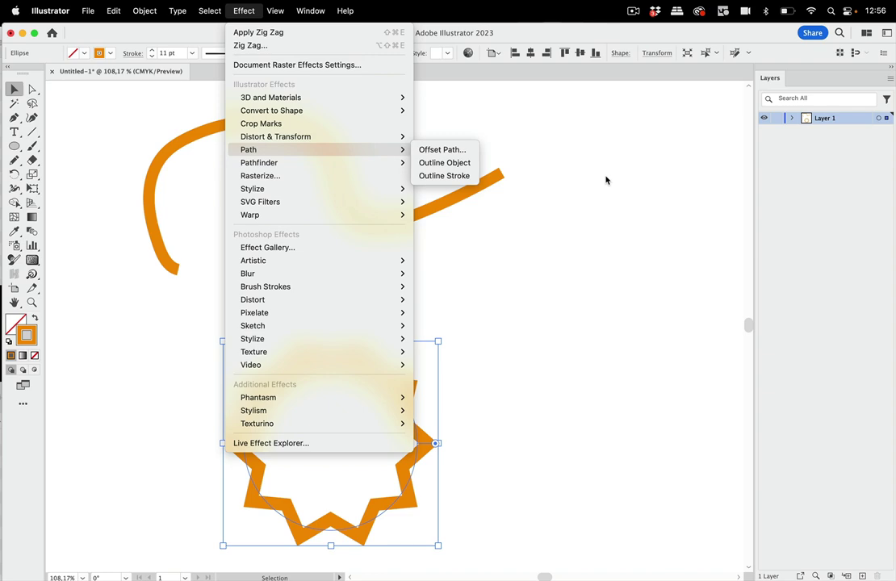
click(608, 181)
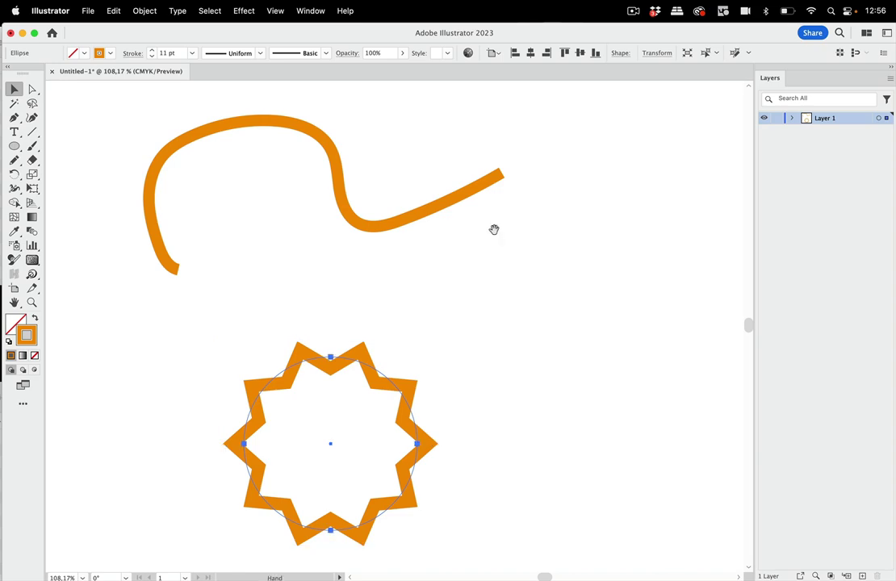
- Apply the live Outline Stroke effect to the open curved path above the star shape
drag(494, 231, 470, 228)
click(416, 206)
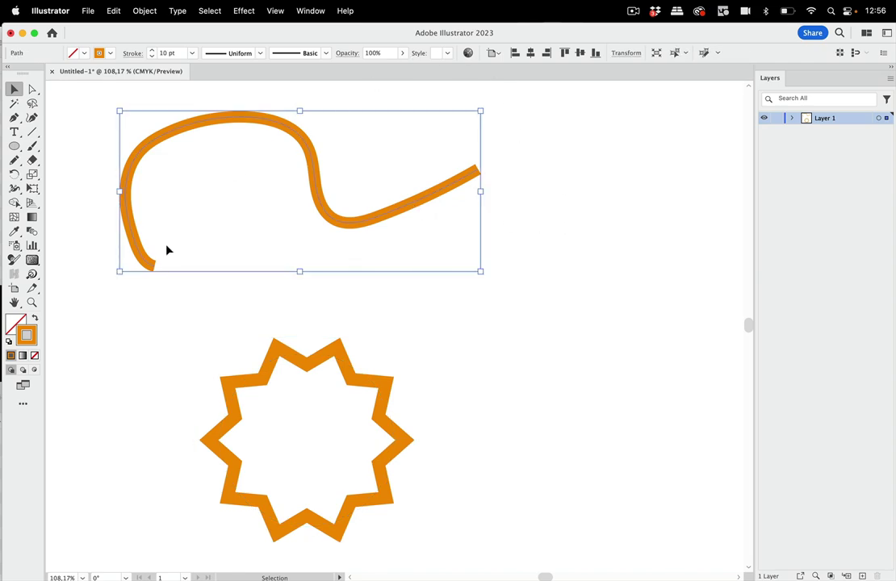
click(244, 11)
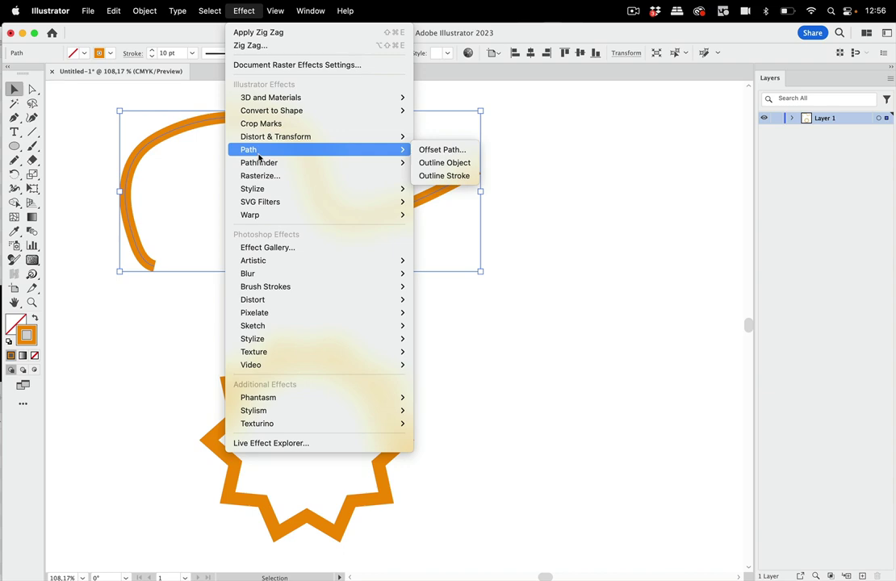
click(429, 175)
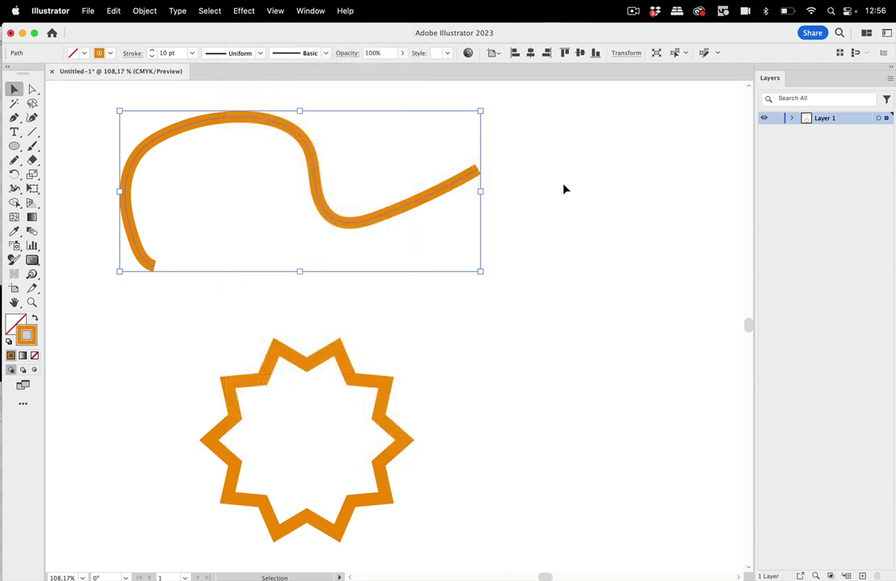
- Deselect the artwork and switch to outline view and back to examine the underlying paths
click(80, 142)
key(super+y)
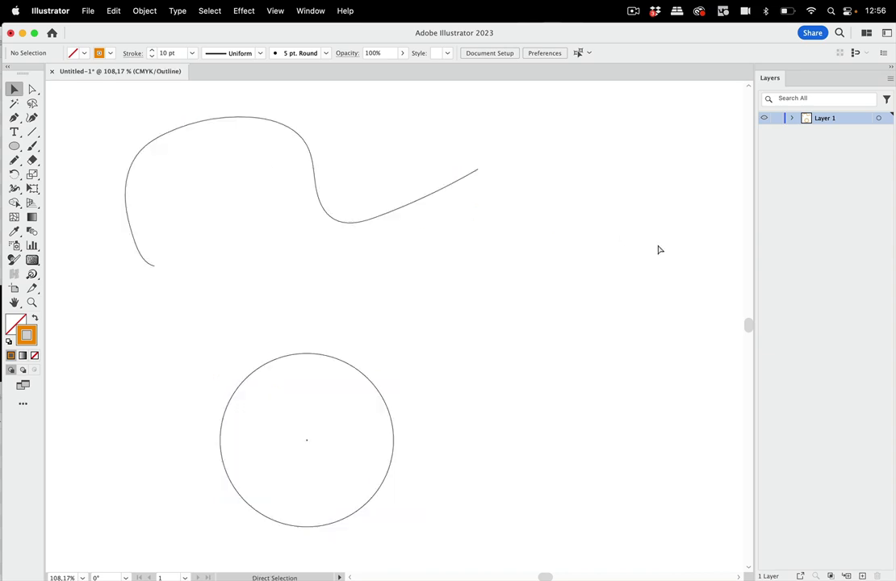
key(super+y)
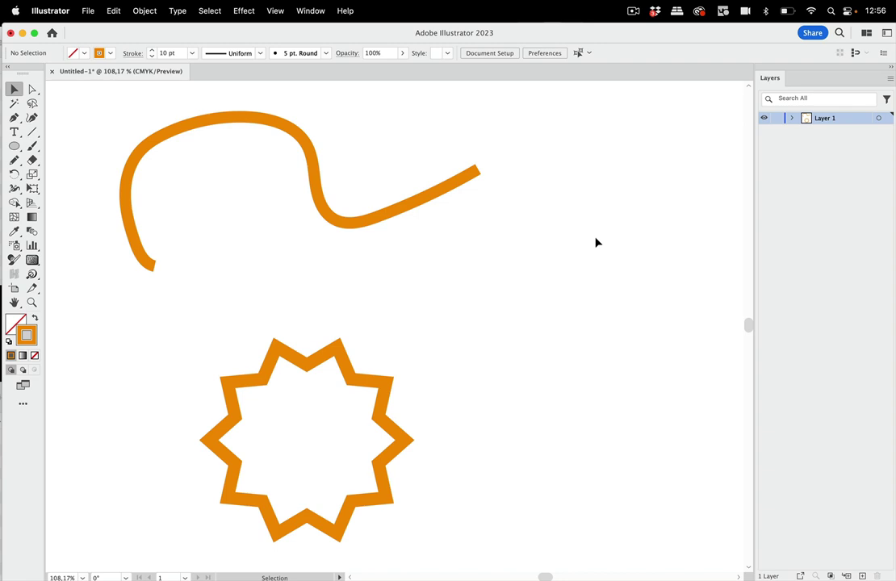
- Show the Appearance panel and place it beside the artwork, clear of both shapes
click(313, 11)
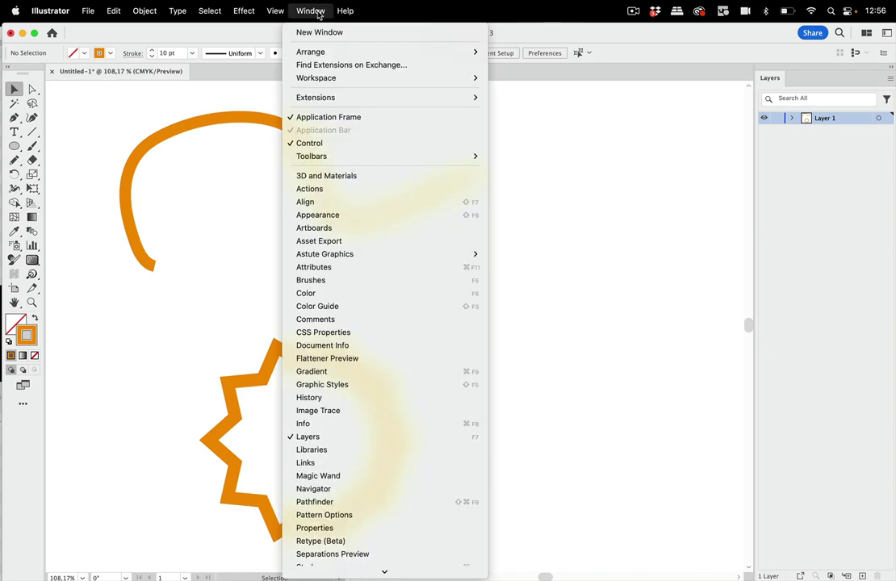
click(340, 215)
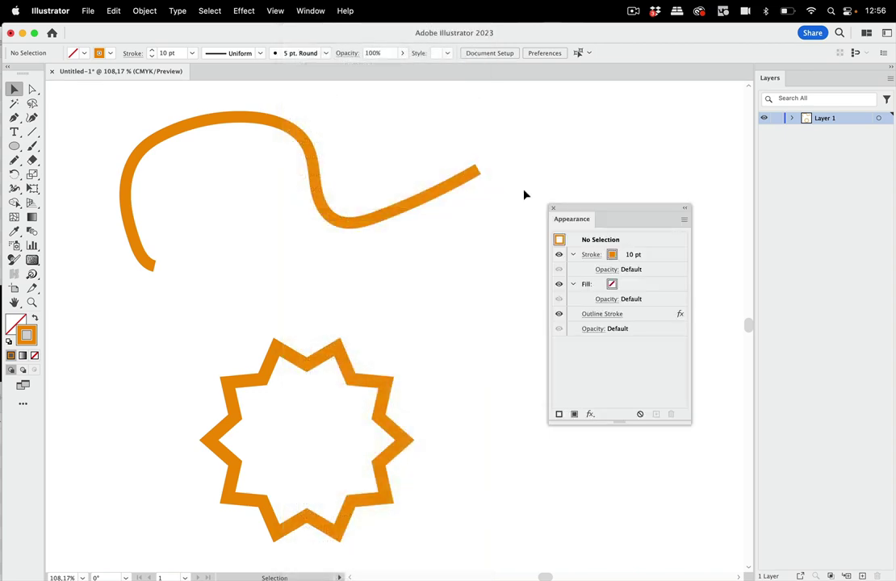
drag(632, 214, 656, 160)
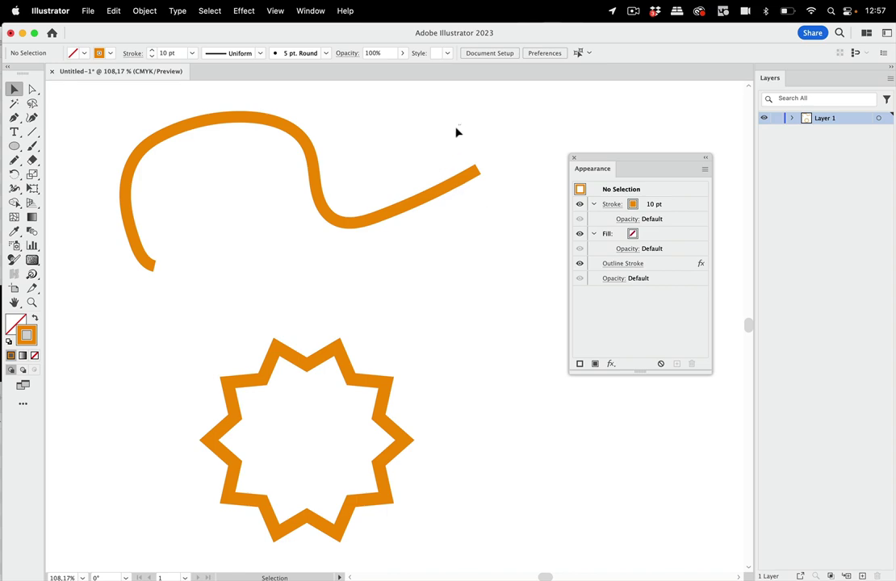
- Select the open curved path and move its Outline Stroke effect inside the Stroke attribute
drag(456, 129, 270, 247)
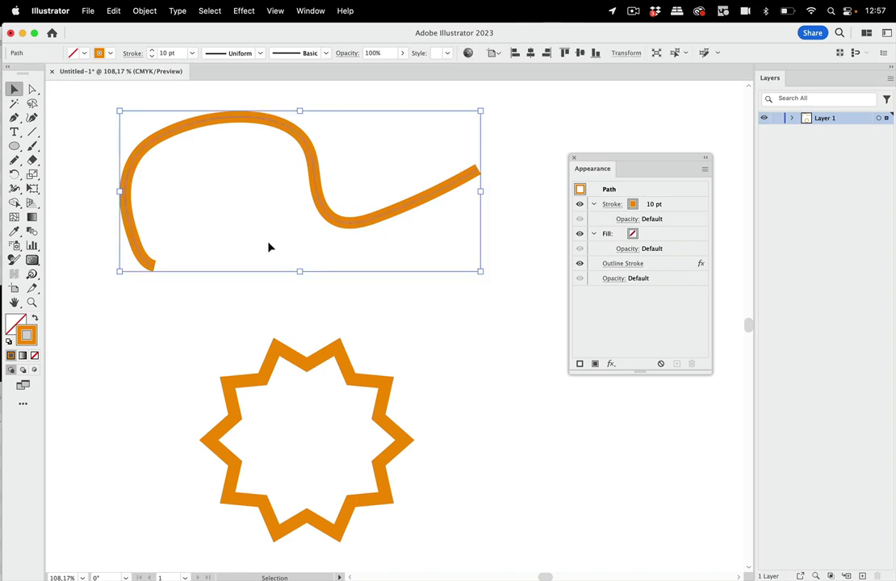
click(682, 195)
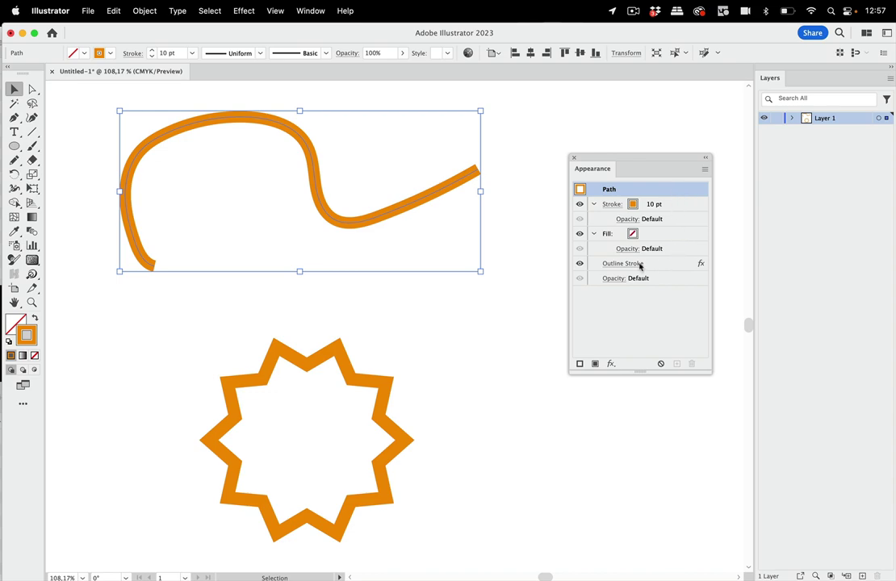
click(669, 266)
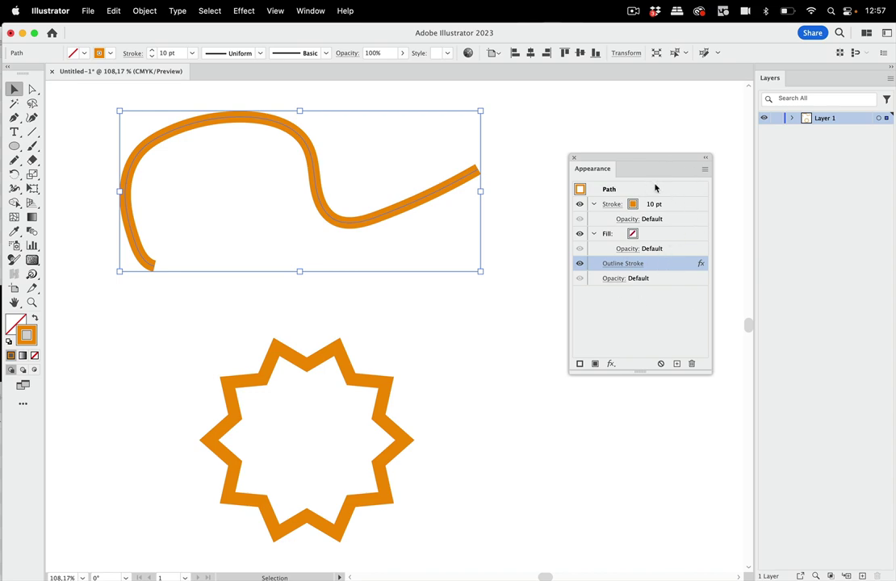
click(678, 205)
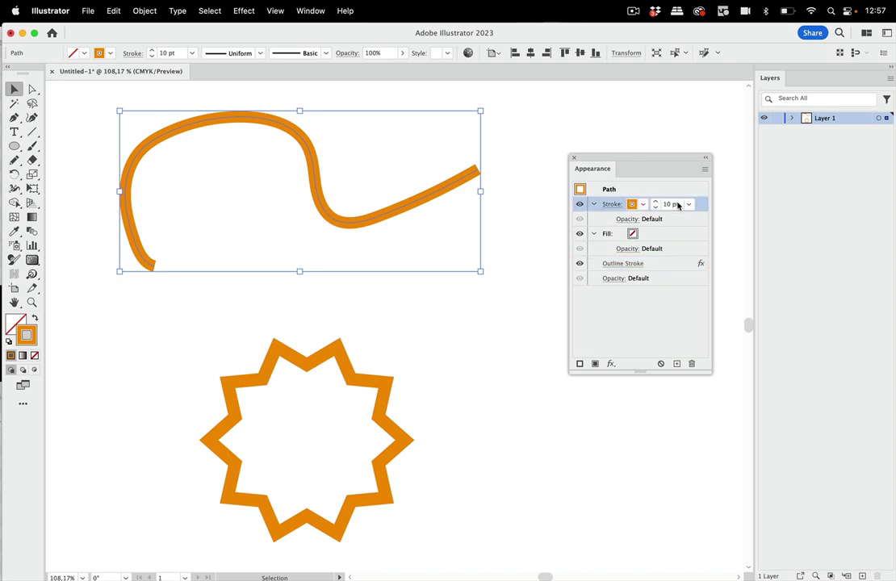
click(662, 265)
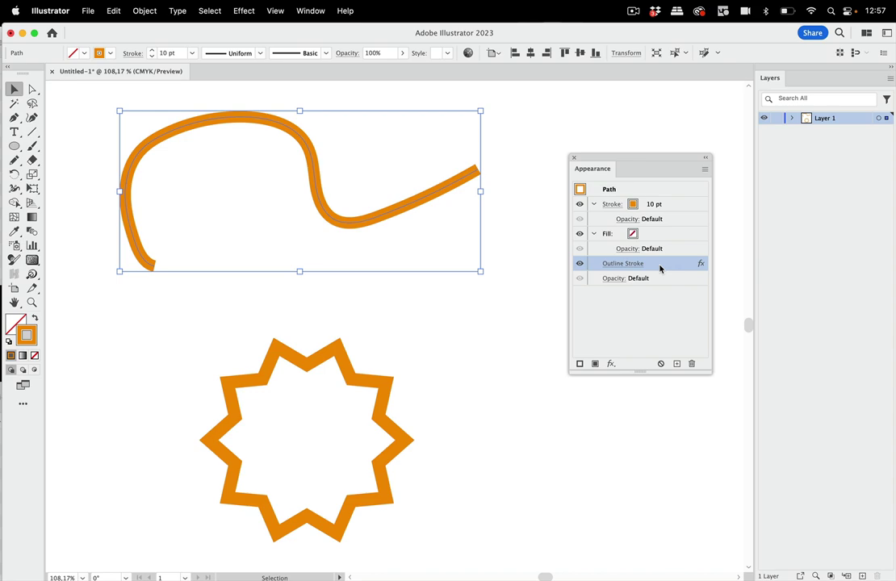
drag(660, 268, 675, 214)
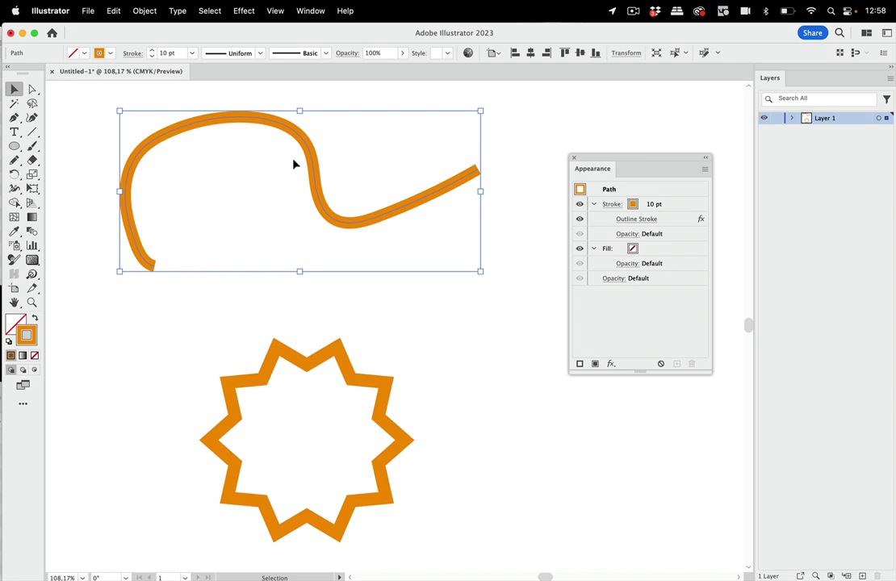
- Add a Roughen effect to the curve's stroke with 5% relative size, 10/in detail and corner points, and reorder it below Outline Stroke
click(681, 206)
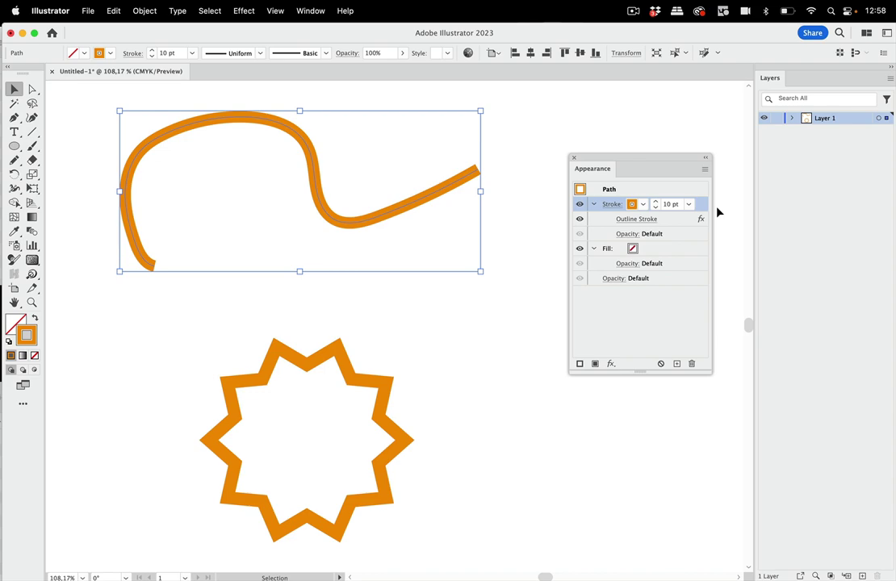
click(246, 11)
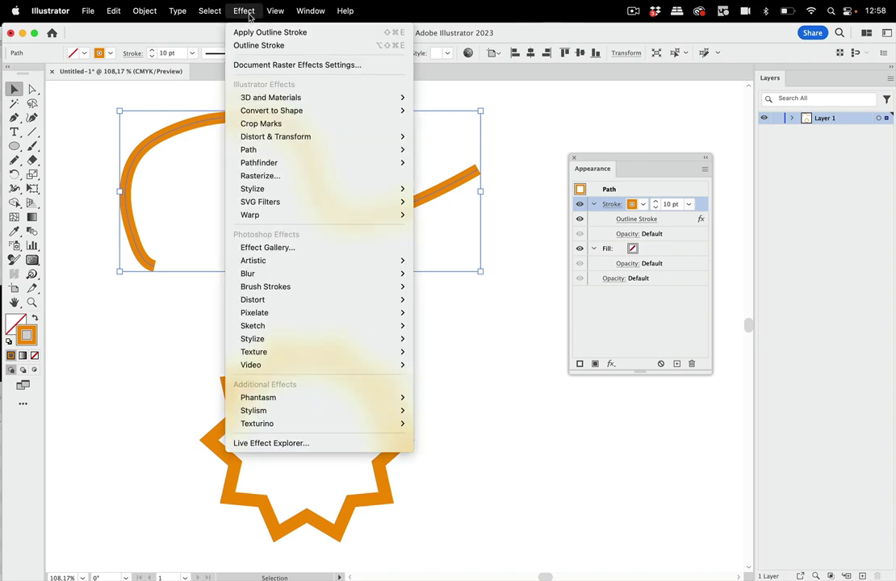
mouse_move(281, 138)
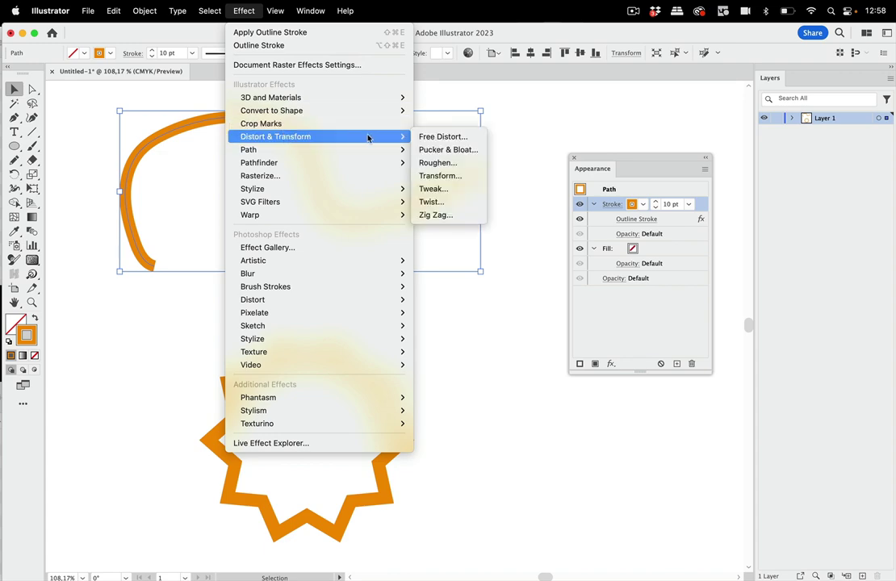
click(456, 163)
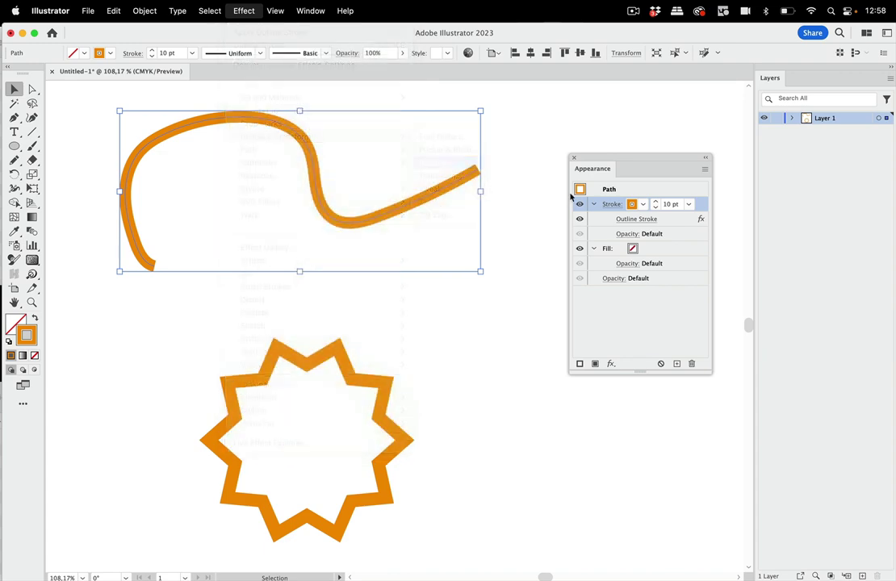
click(528, 370)
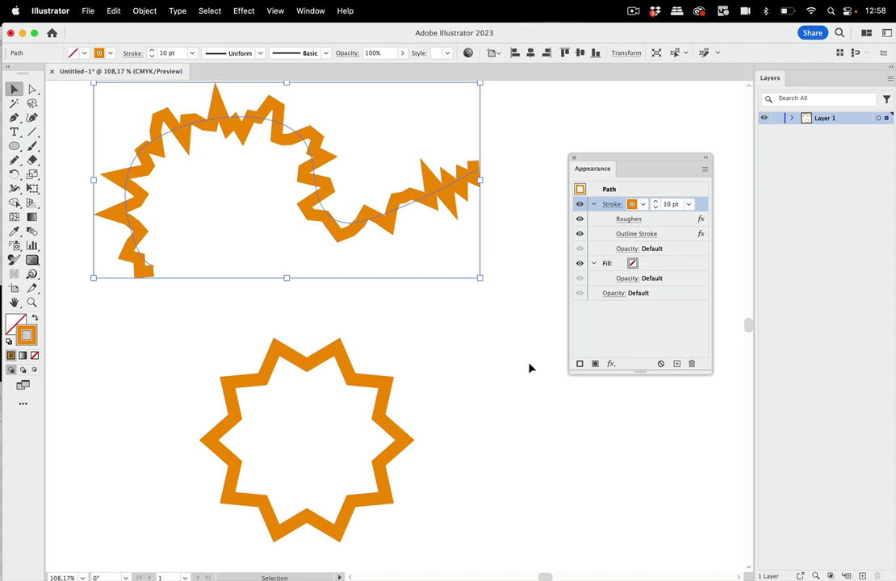
click(682, 221)
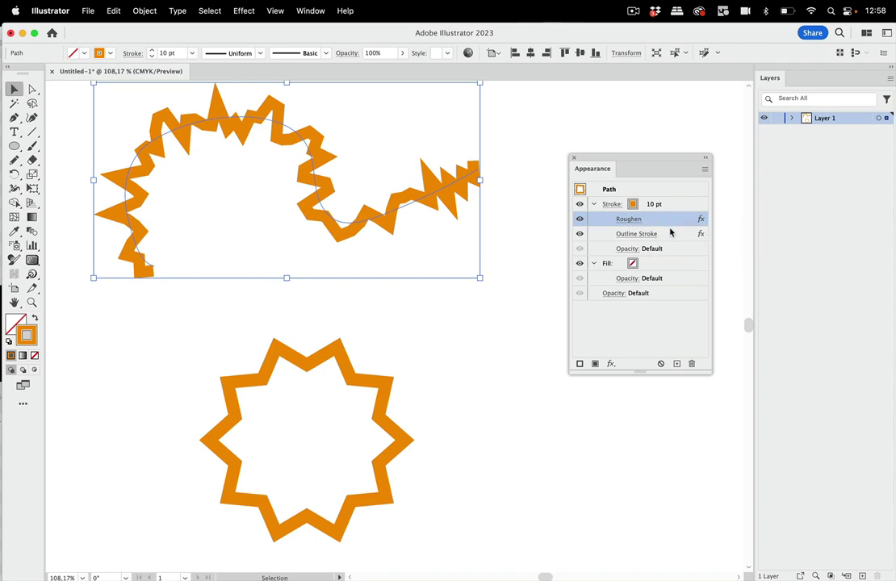
drag(680, 226, 675, 244)
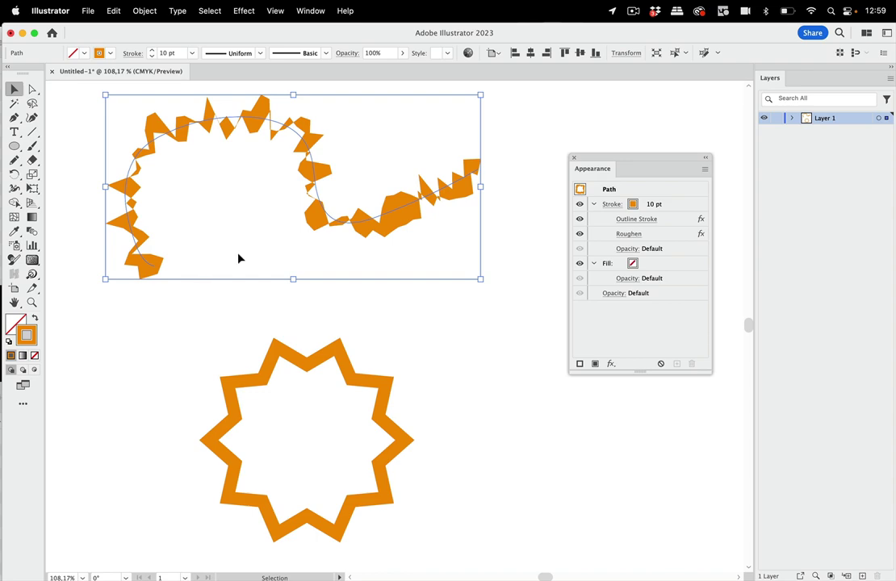
click(144, 13)
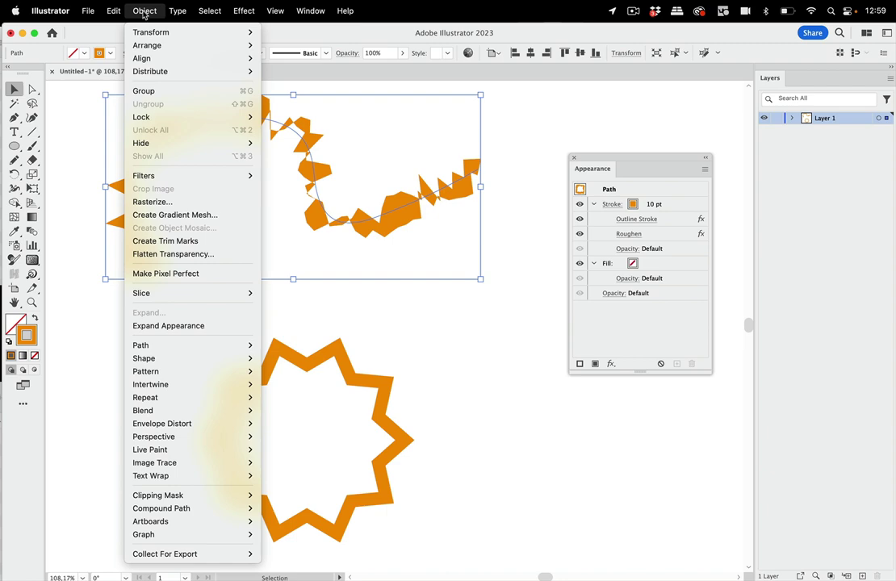
mouse_move(155, 347)
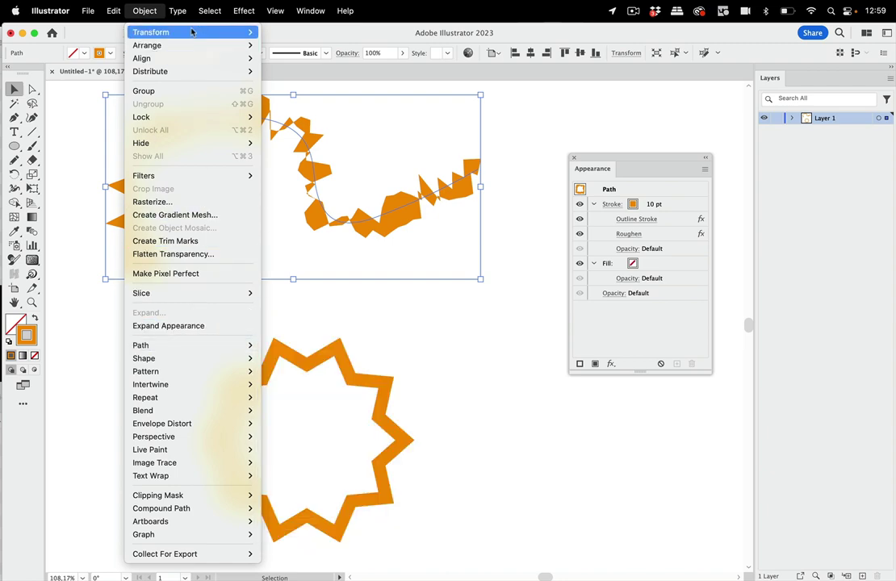
click(145, 10)
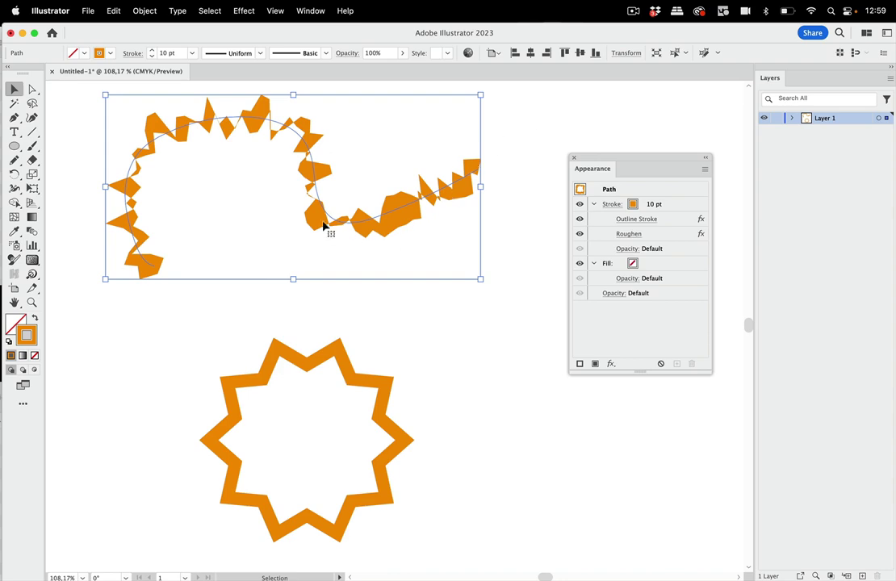
- Move the anchor point at the dip of the roughened curve down and slightly left with Direct Selection, and deselect the path
click(32, 89)
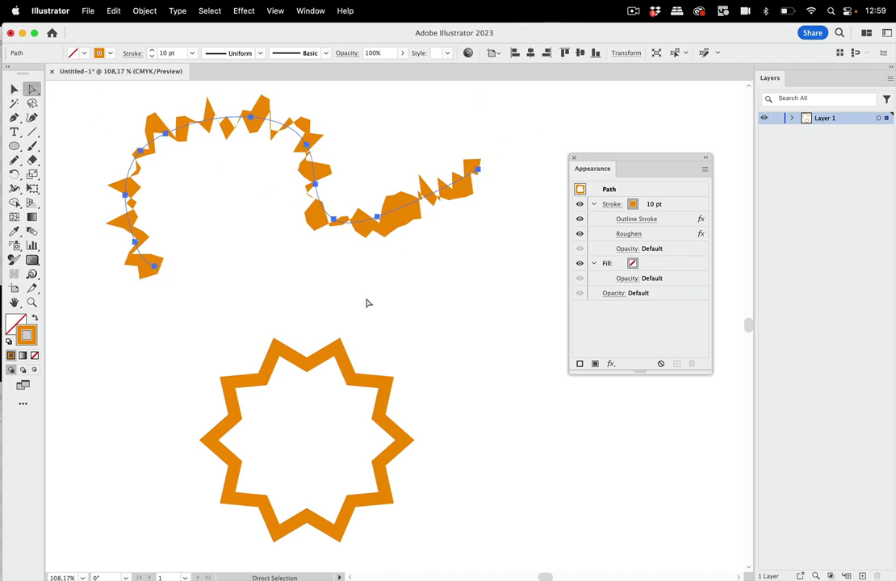
mouse_move(306, 257)
mouse_down()
mouse_move(344, 207)
mouse_move(296, 281)
mouse_move(397, 119)
mouse_move(301, 270)
mouse_up()
click(415, 280)
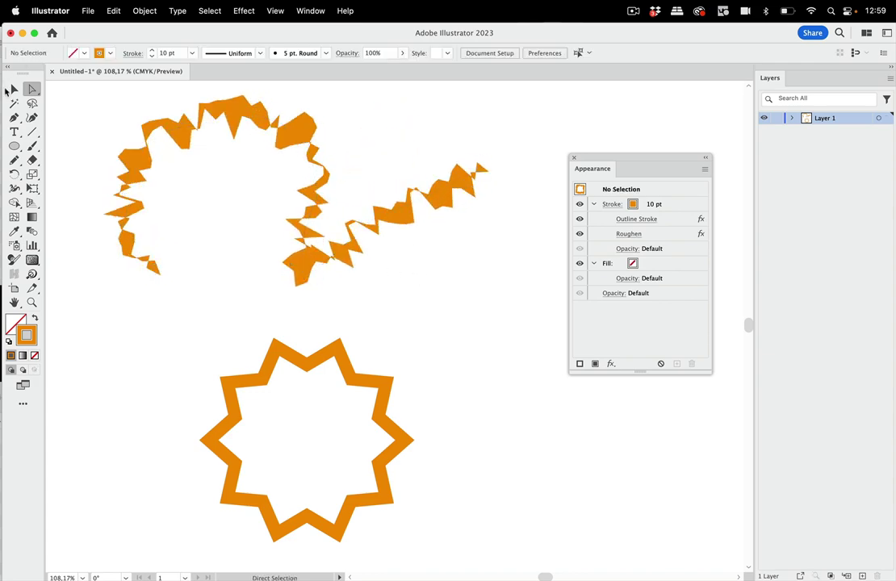
- Change the curved path's Roughen effect to 1% relative size with smooth points, and deselect the path
click(14, 88)
click(263, 121)
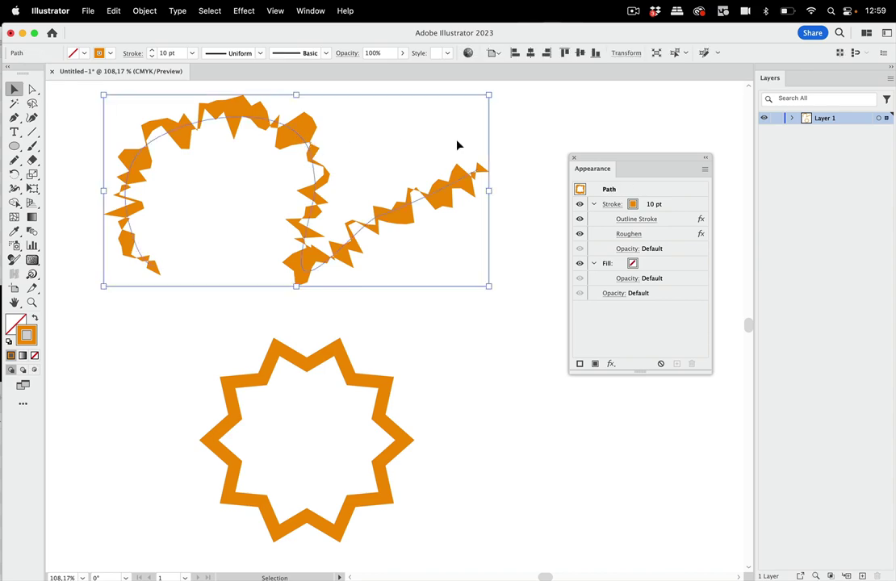
click(629, 233)
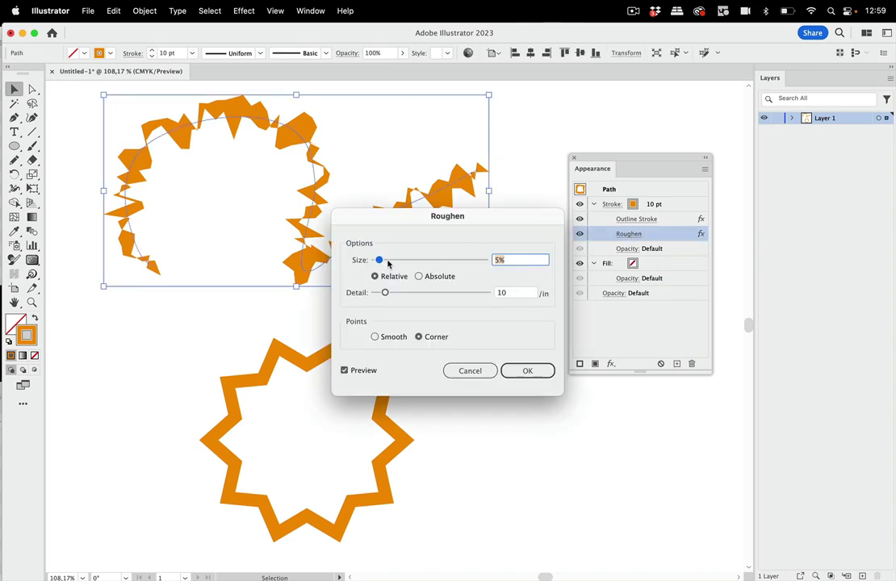
drag(379, 262, 374, 263)
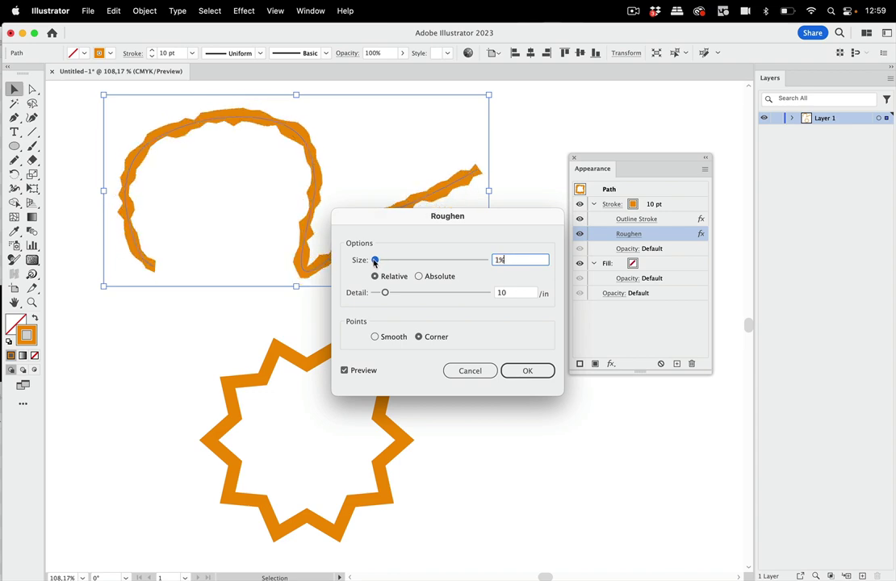
drag(448, 221, 697, 93)
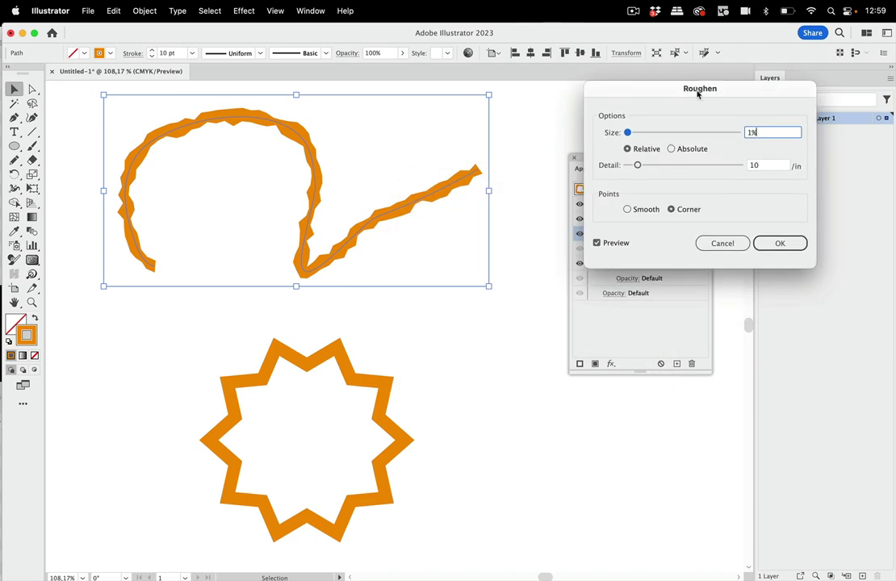
click(635, 210)
click(779, 243)
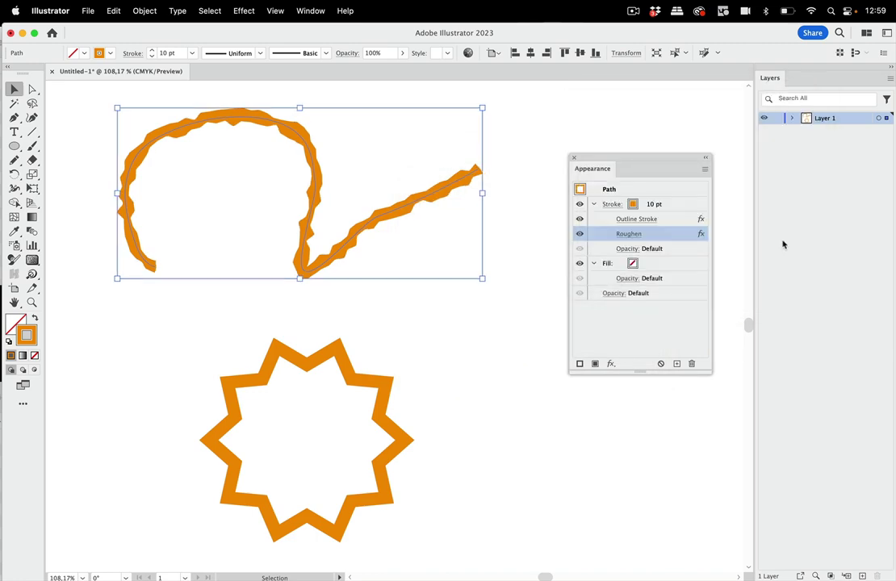
click(476, 318)
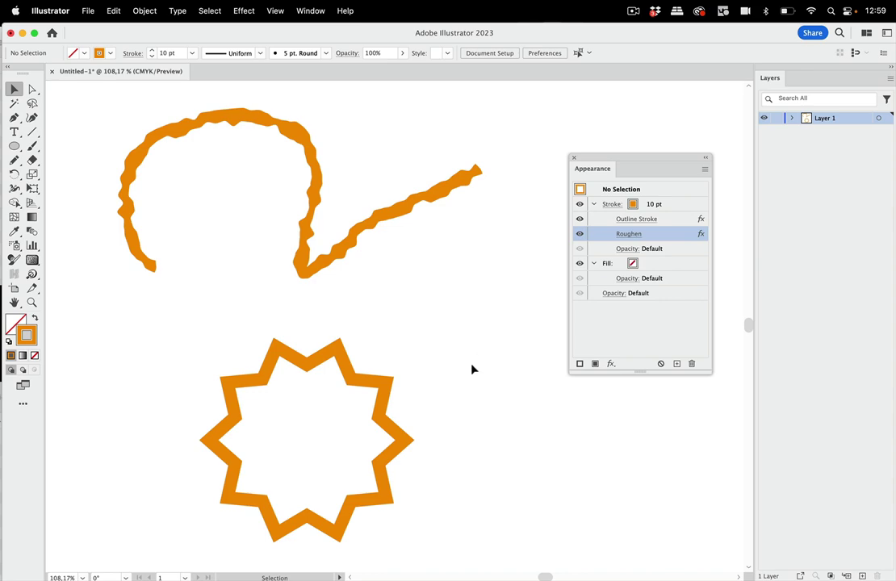
- Add an Outline Stroke effect to the star-shaped ellipse and place it above its Zig Zag effect
drag(414, 435, 478, 231)
click(458, 251)
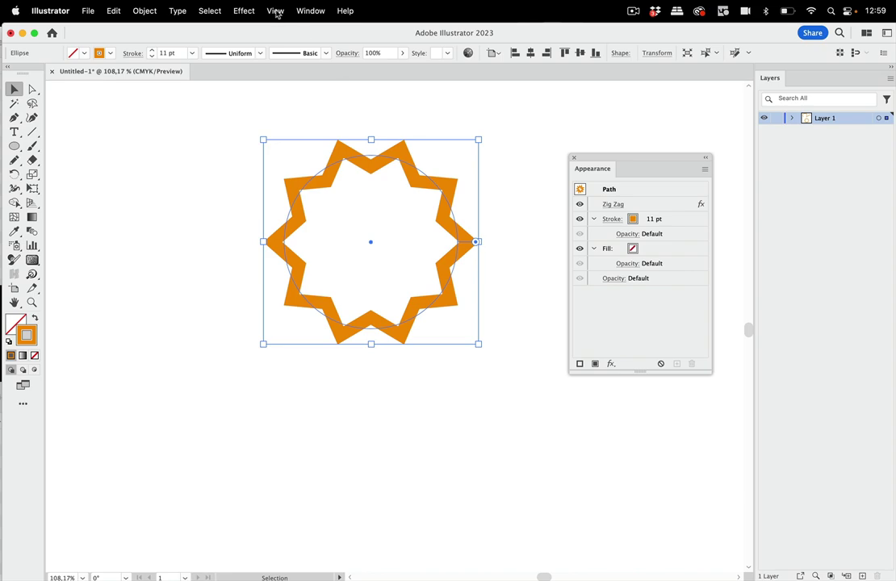
click(246, 11)
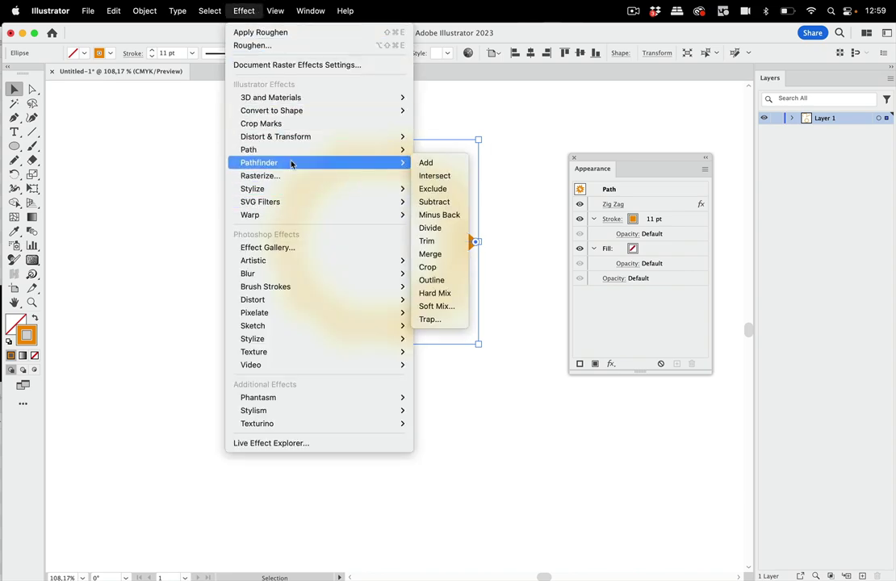
mouse_move(292, 150)
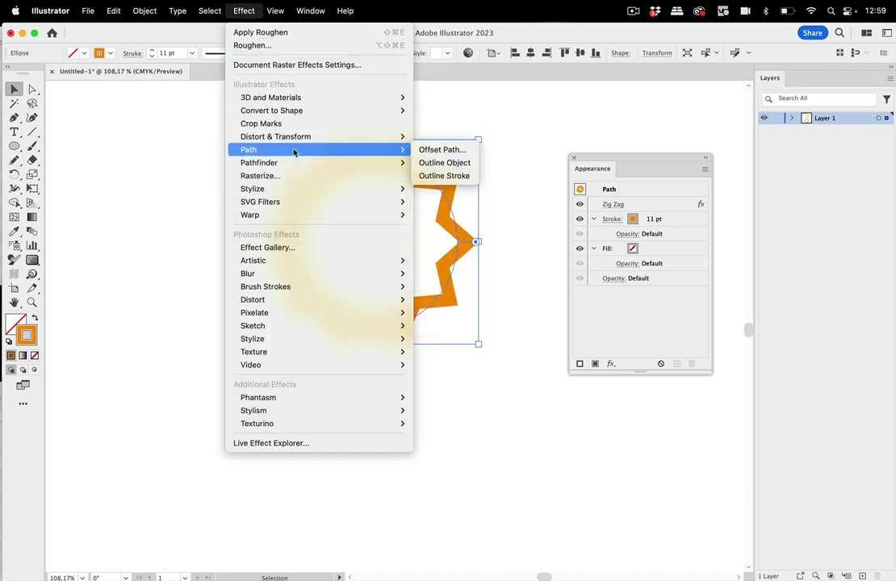
click(443, 175)
click(671, 281)
drag(673, 282, 666, 199)
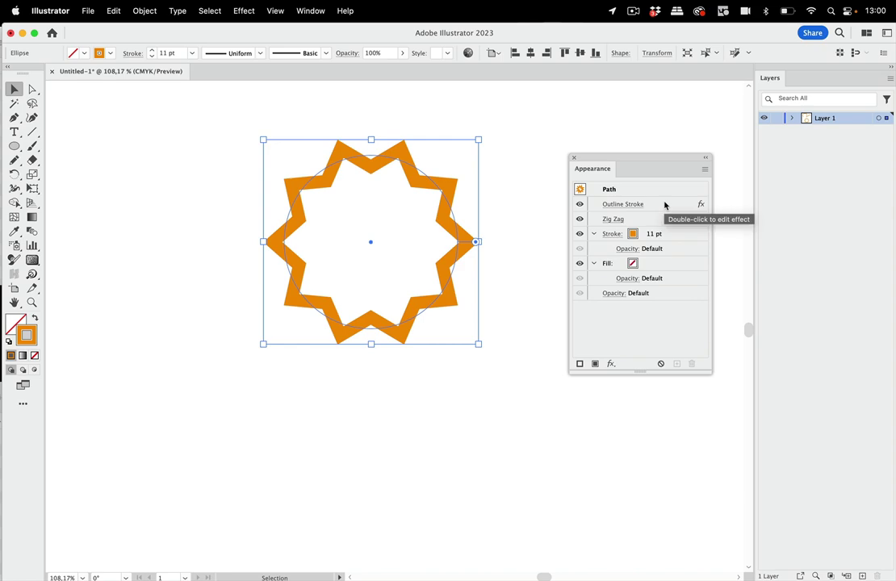
- Delete both the Outline Stroke and Zig Zag effects from the ellipse
click(669, 207)
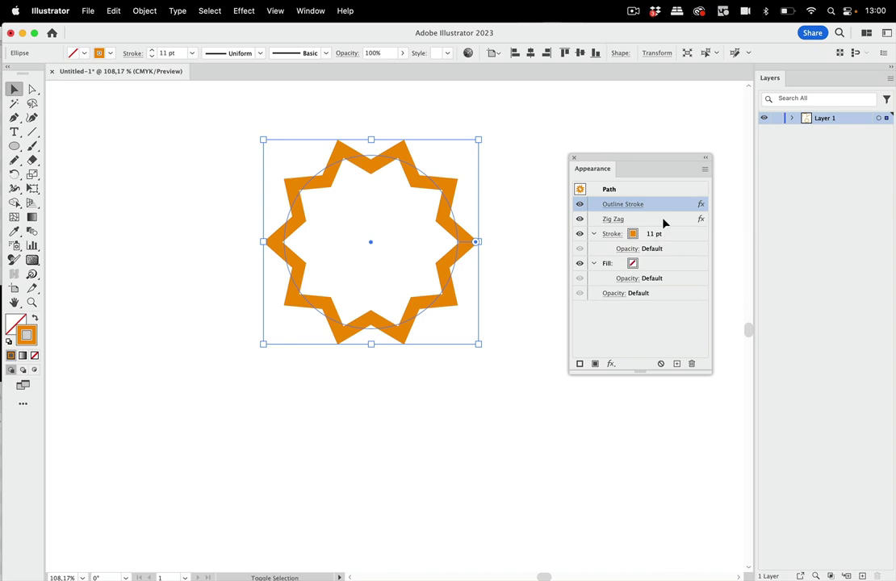
shift+click(666, 219)
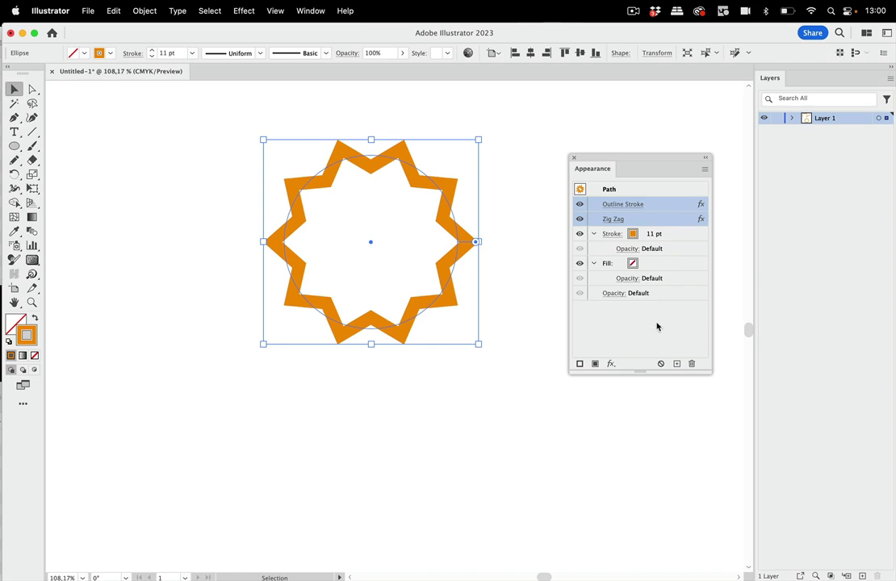
click(692, 364)
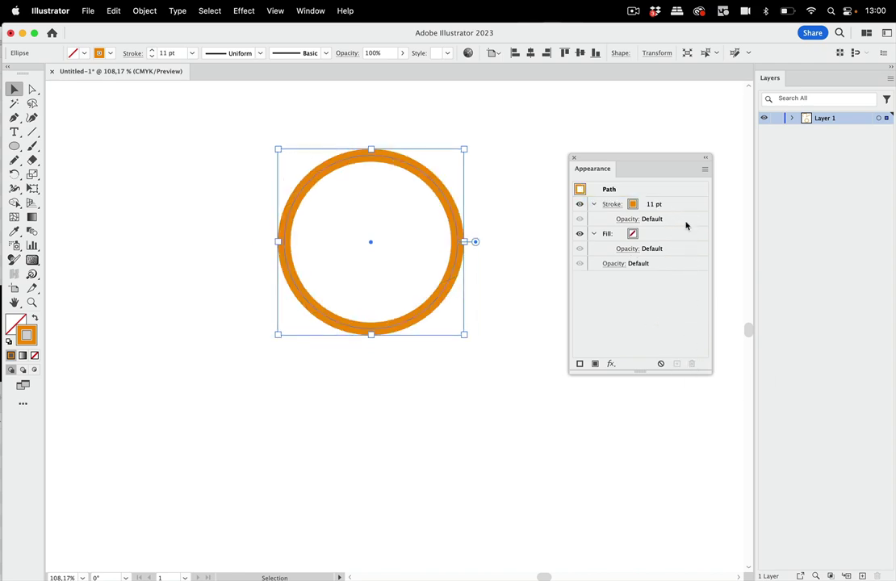
- Add an Outline Stroke effect to the ellipse's 11 pt Stroke attribute
click(686, 208)
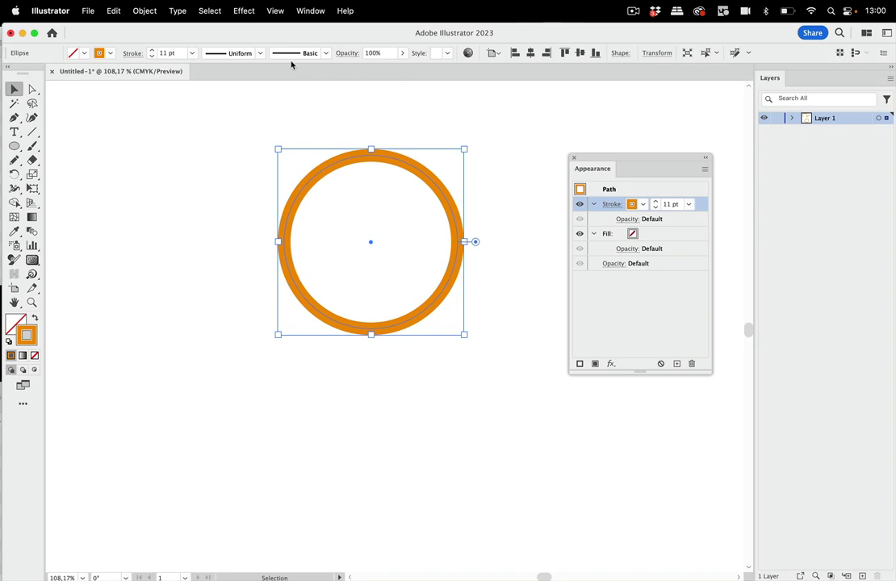
click(244, 10)
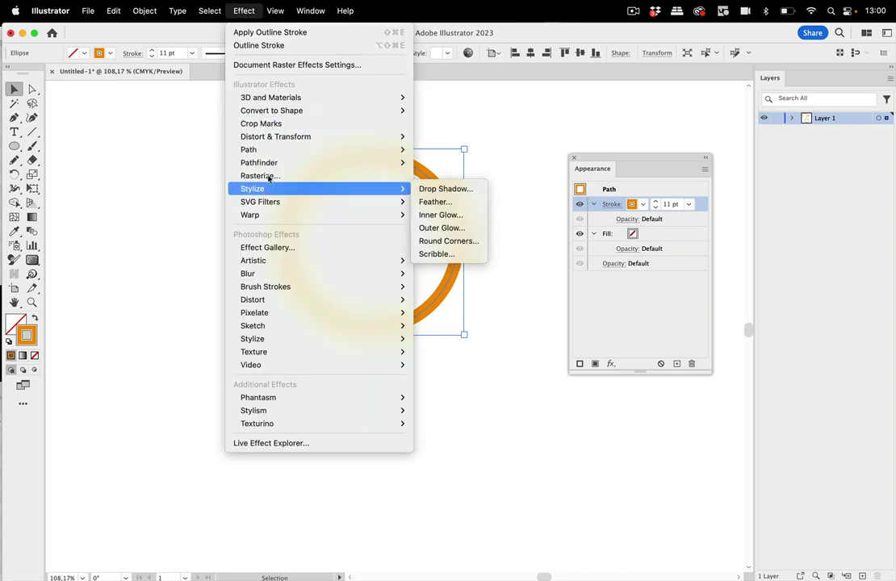
mouse_move(272, 152)
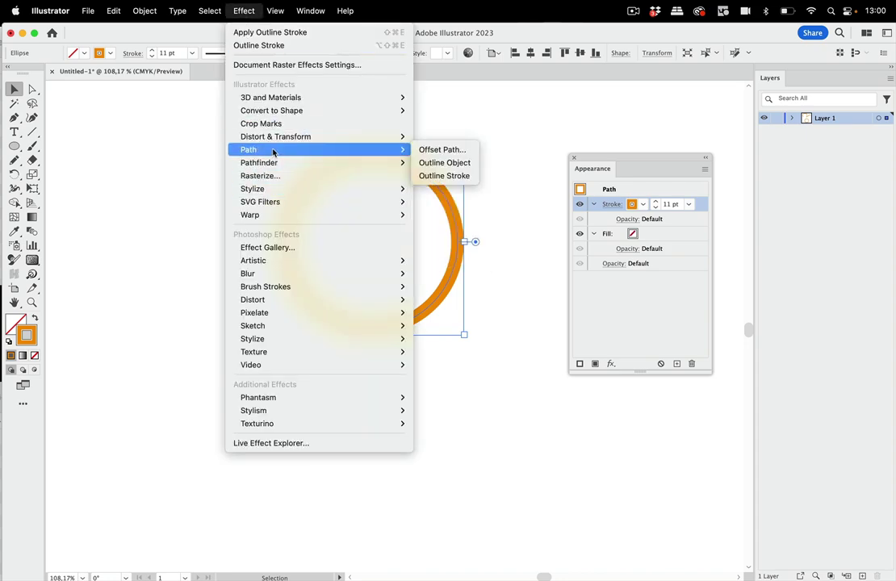
click(440, 175)
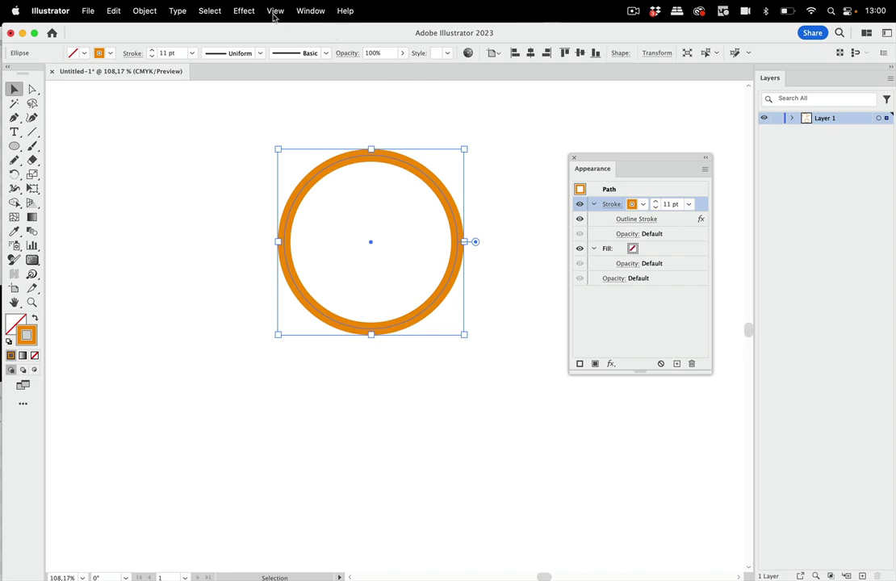
- Add a Zig Zag effect to the ellipse's stroke, reorder it below Outline Stroke, and deselect the ellipse
click(244, 11)
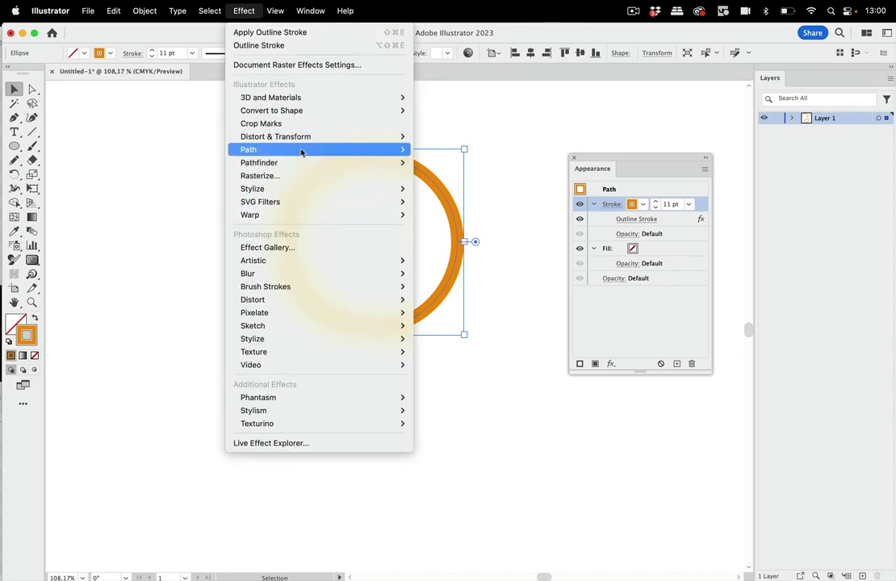
mouse_move(318, 138)
click(436, 215)
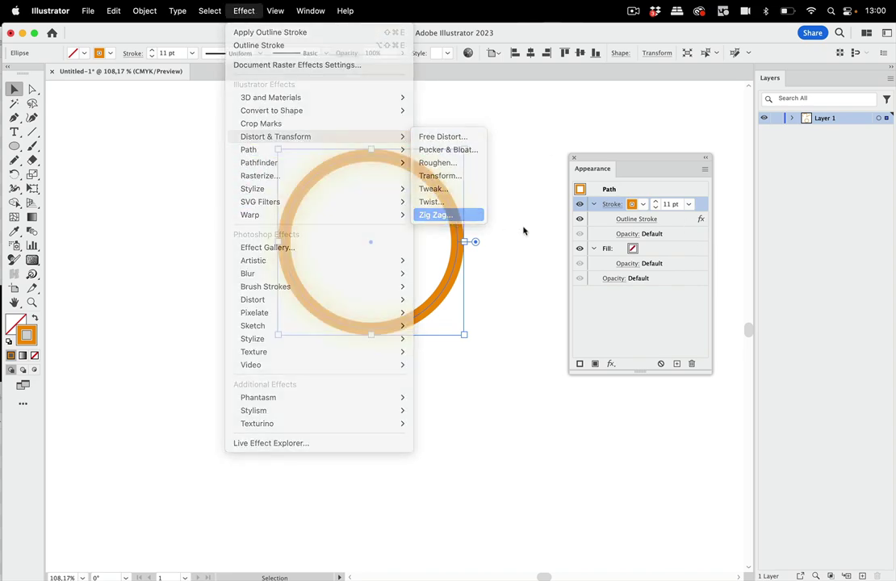
click(530, 370)
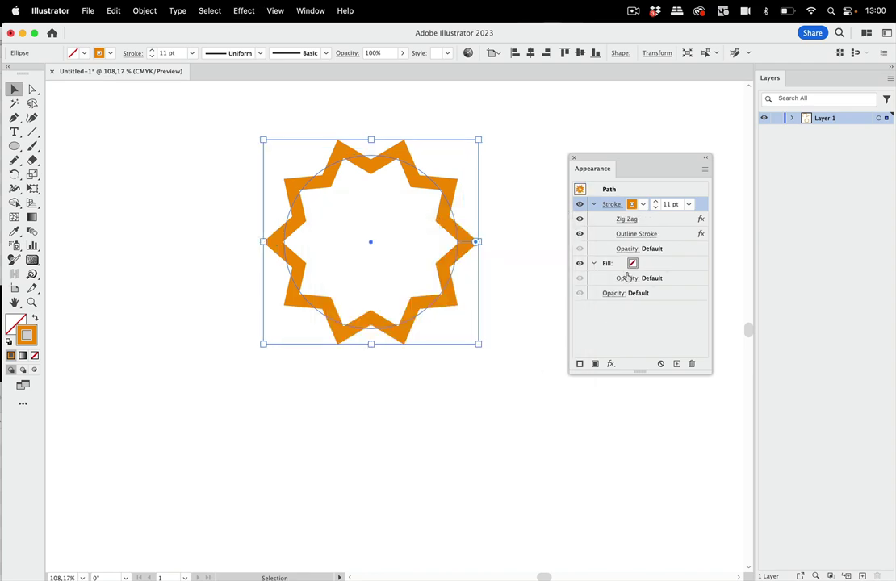
click(656, 221)
drag(656, 221, 652, 244)
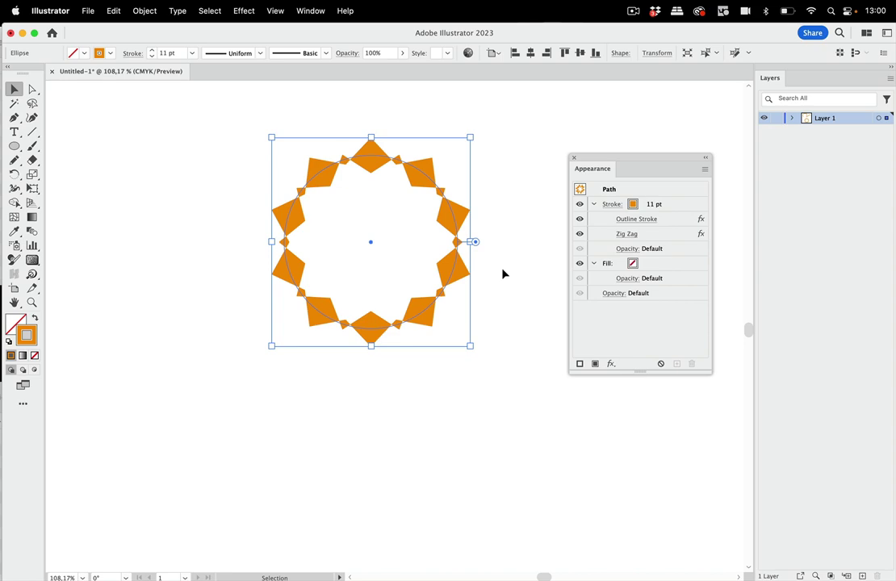
click(509, 272)
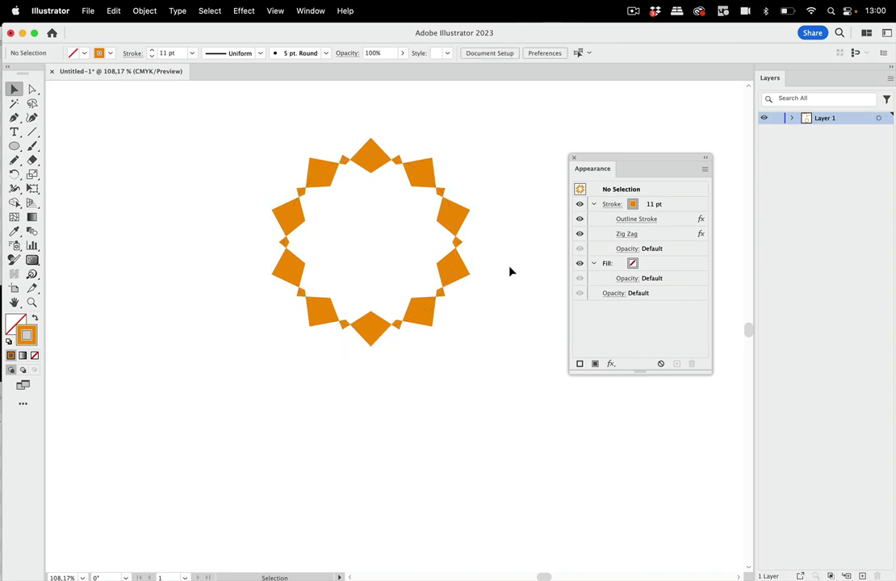
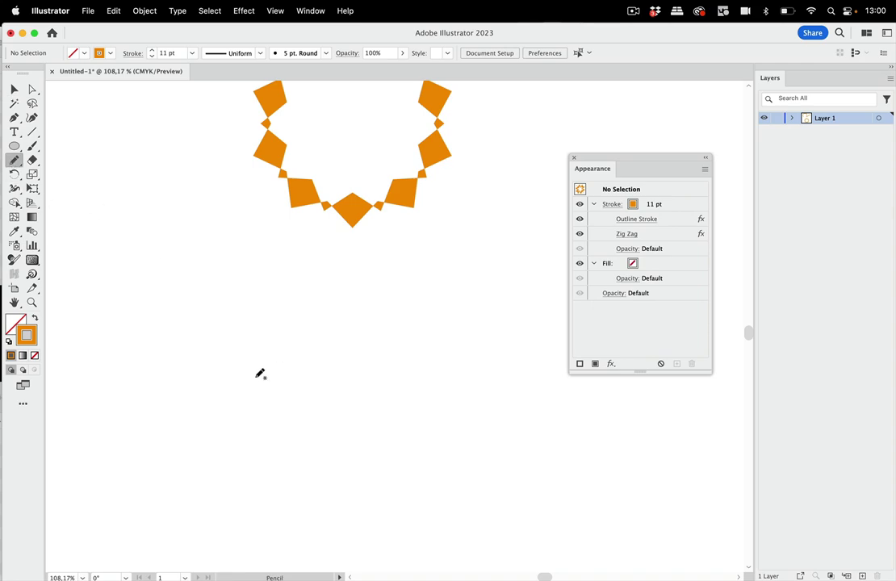
- Draw an open S-shaped path below the ellipse with the Pencil tool and deselect it
mouse_move(167, 406)
mouse_down()
mouse_move(152, 375)
mouse_move(244, 320)
mouse_move(334, 442)
mouse_move(499, 348)
mouse_up()
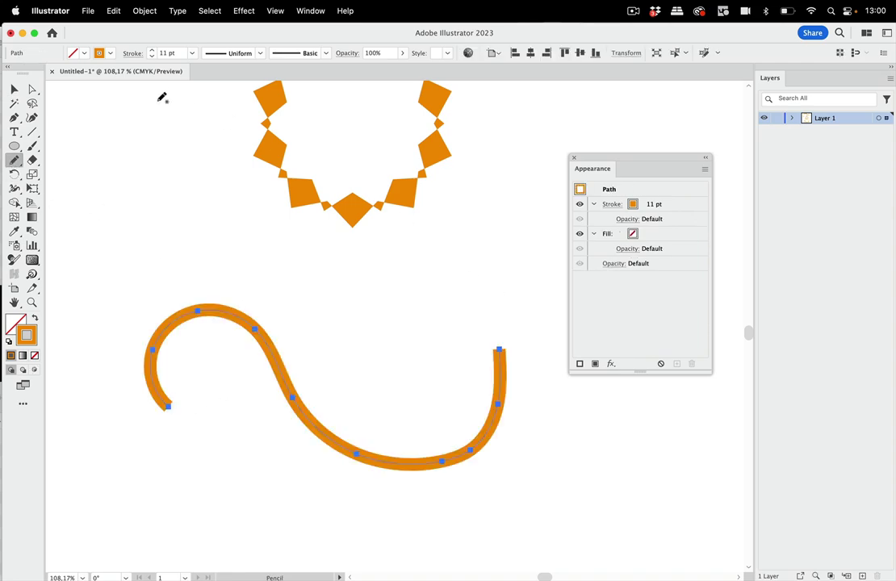
click(14, 89)
click(312, 352)
drag(311, 352, 306, 248)
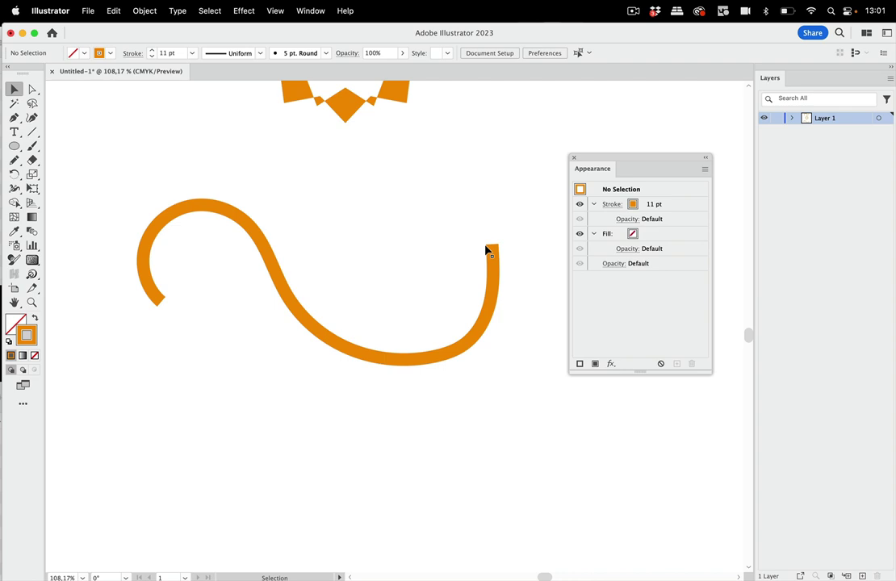
- Select the S-shaped path, add an Outline Stroke effect to its Stroke attribute, and deselect it
click(346, 352)
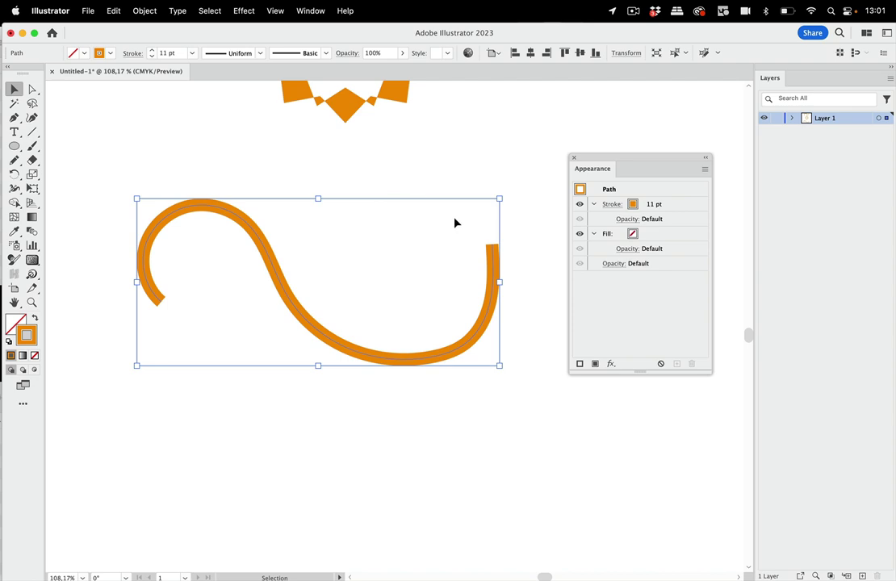
click(682, 210)
click(243, 11)
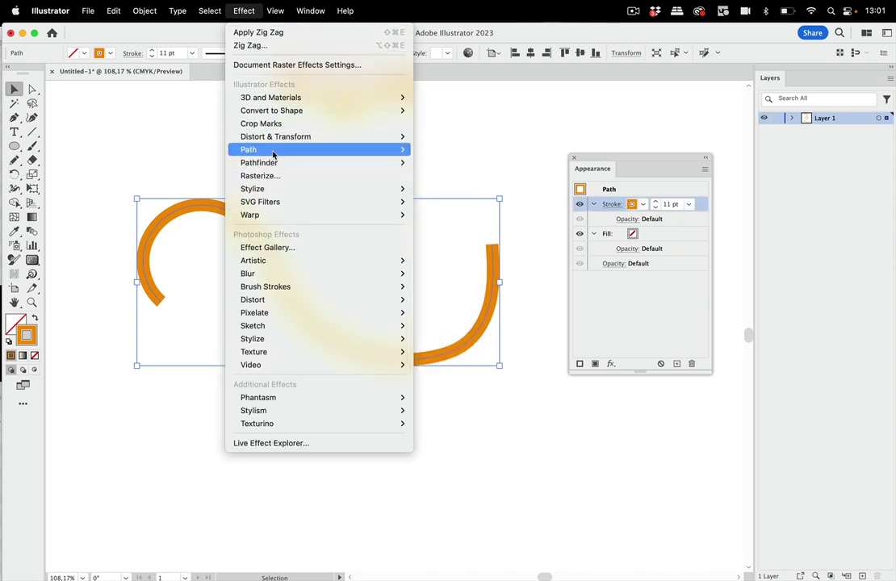
mouse_move(355, 150)
click(436, 176)
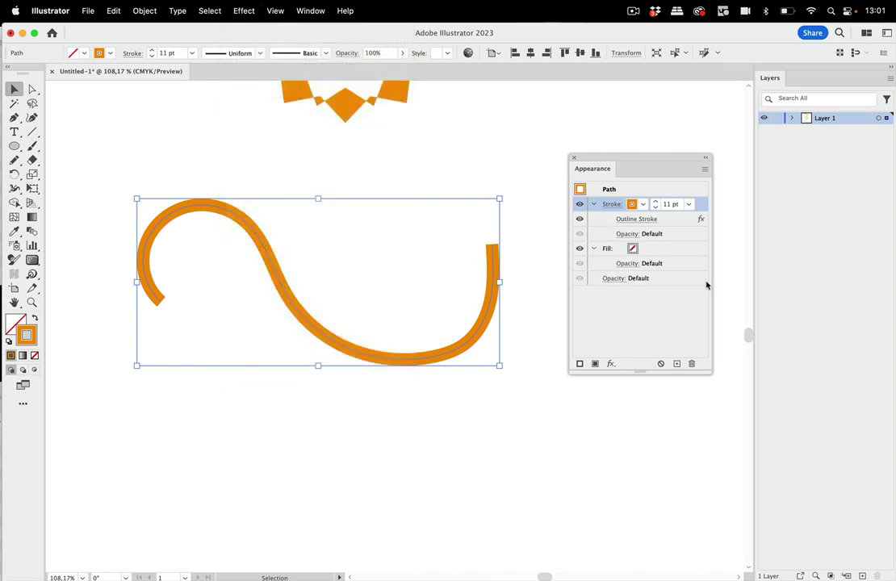
click(516, 395)
- Group the S-shaped path by itself and expand Layer 1 and the group to reveal the path inside
click(448, 349)
key(super+shift+e)
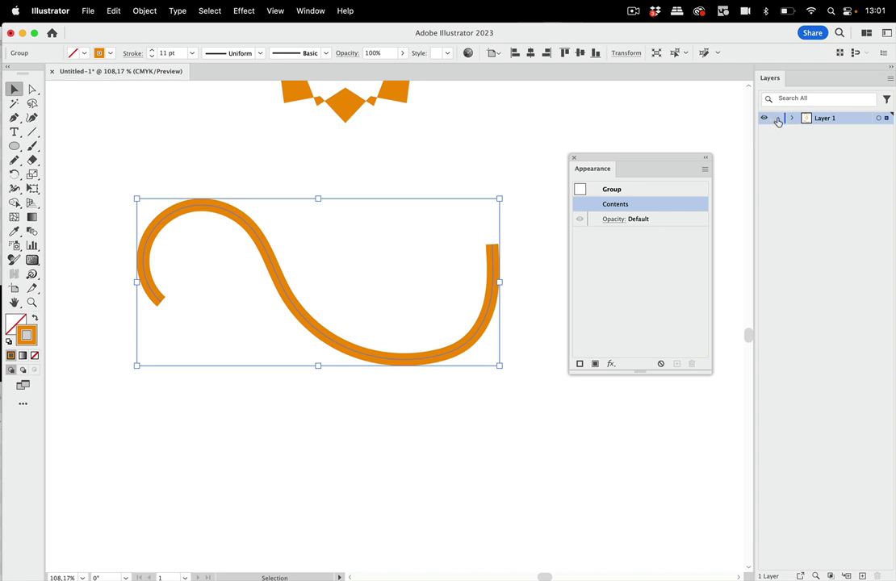
click(793, 118)
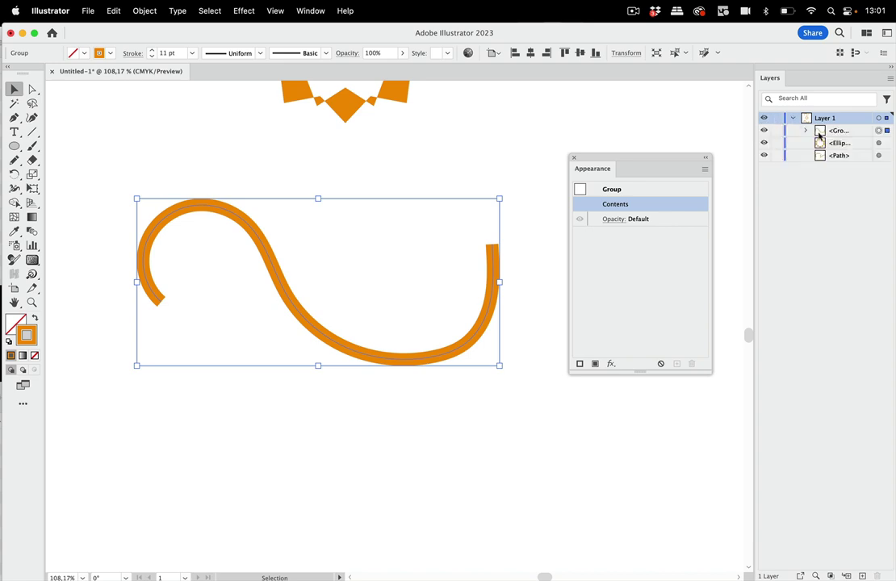
click(806, 131)
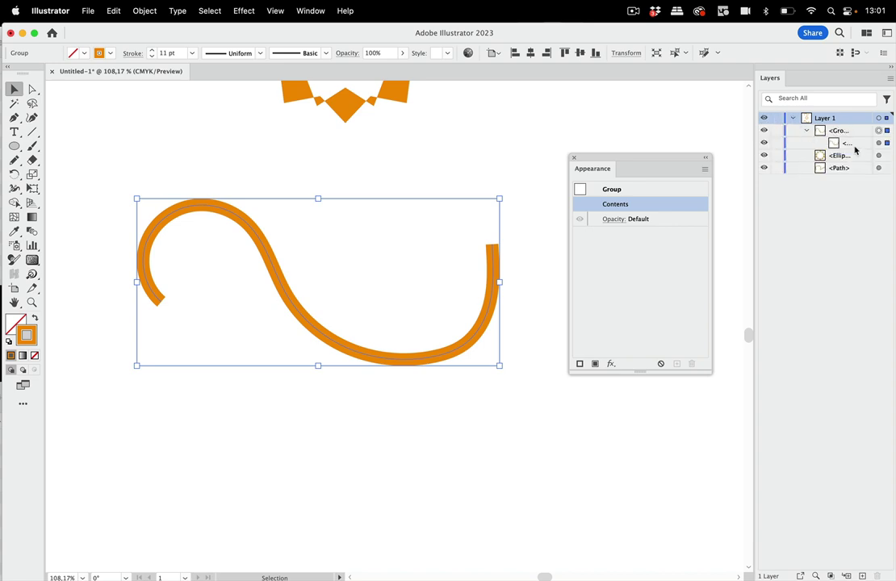
click(857, 145)
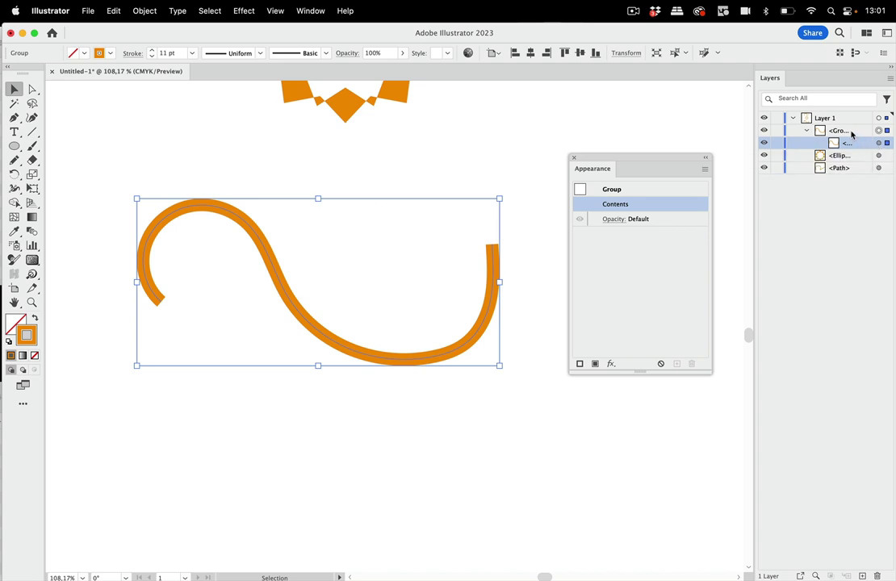
click(850, 132)
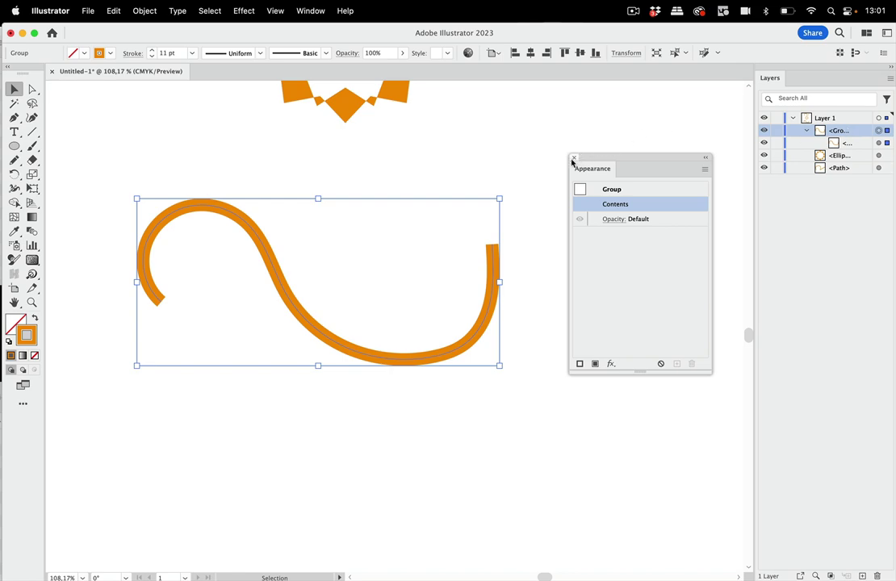
- Add a 1 pt black stroke to the group, move it below Contents in the appearance, and deselect the group
click(579, 364)
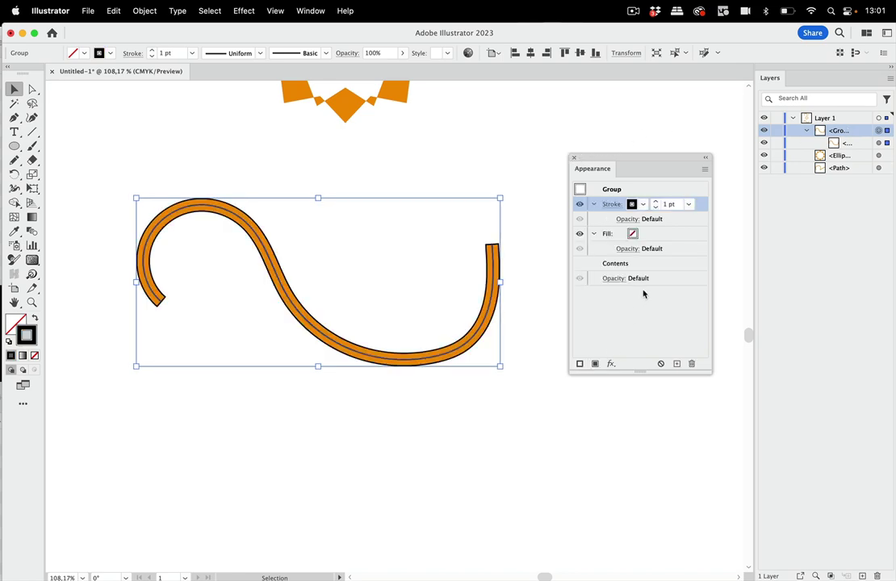
scroll(217, 248, up, 10)
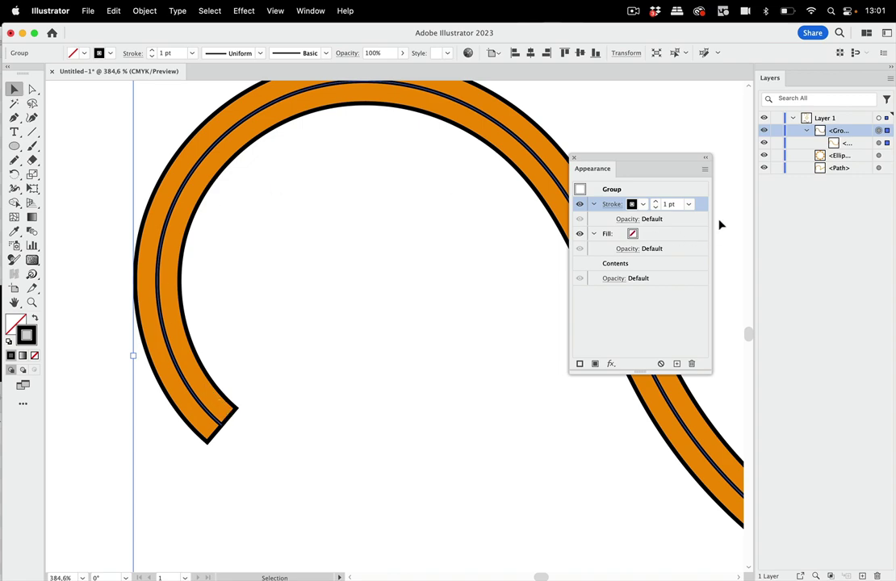
drag(701, 208, 666, 276)
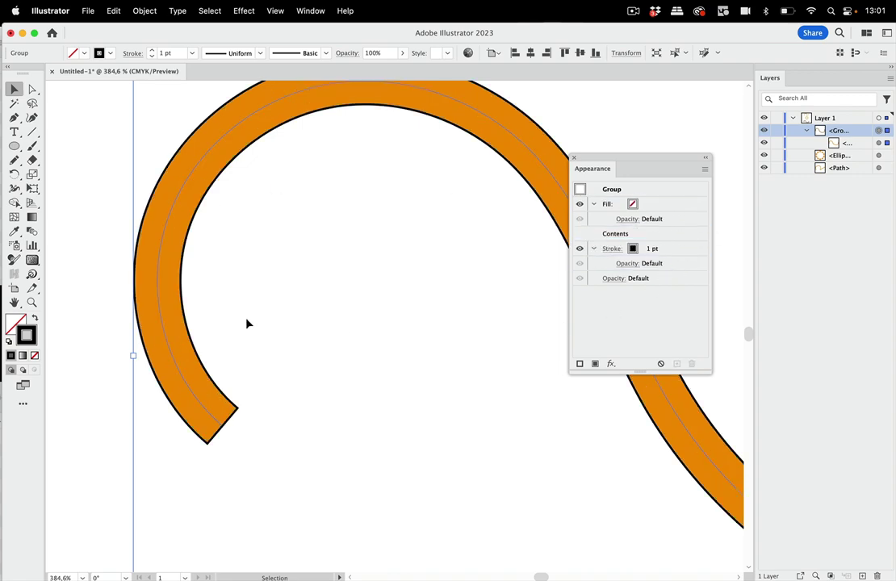
click(323, 320)
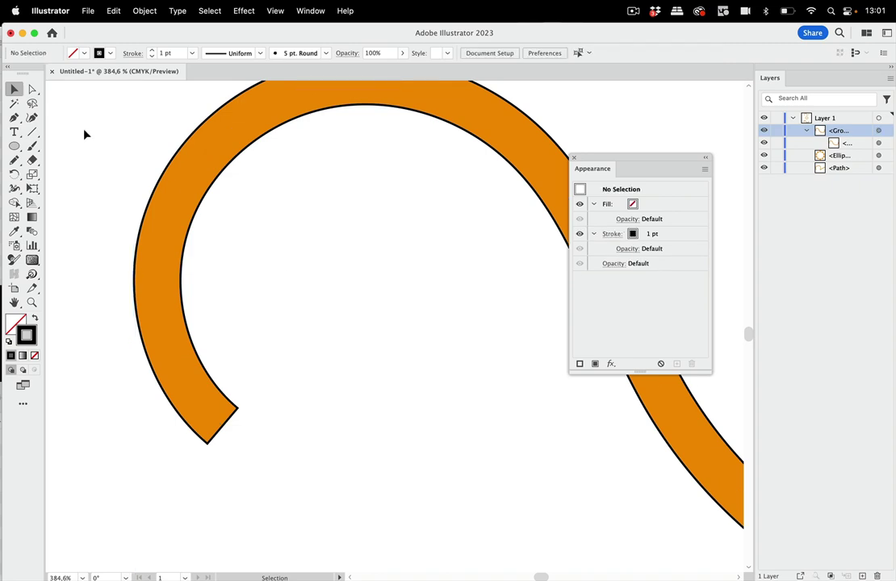
- Move the anchor point on the outer side of the curve's loop left and slightly up with Direct Selection, and deselect the path
click(32, 89)
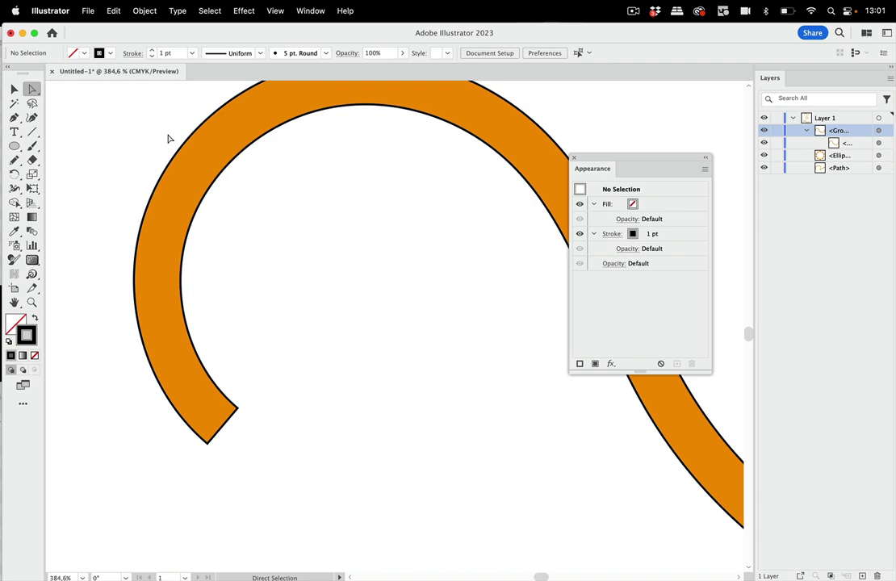
click(205, 163)
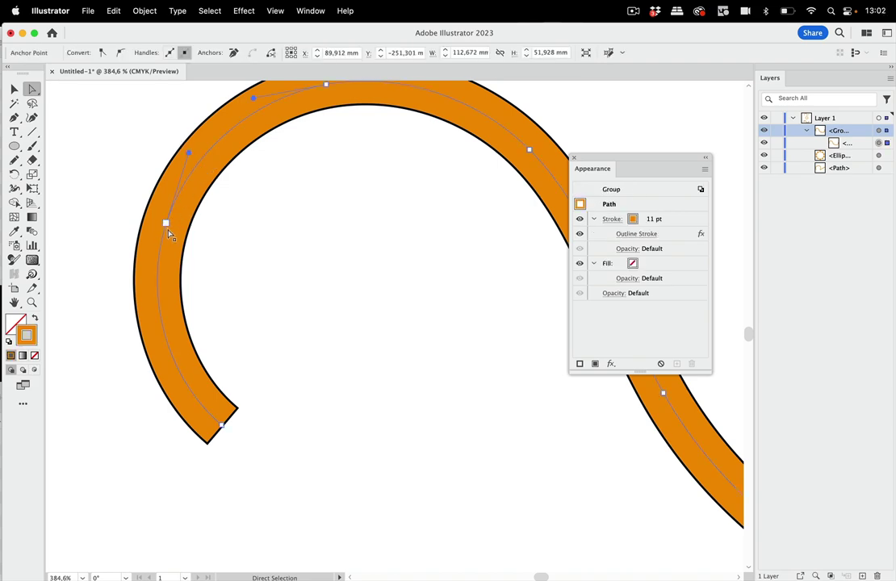
click(166, 224)
mouse_move(166, 224)
mouse_down()
mouse_move(314, 246)
mouse_move(100, 155)
mouse_move(350, 252)
mouse_move(127, 181)
mouse_move(98, 196)
mouse_up()
click(348, 276)
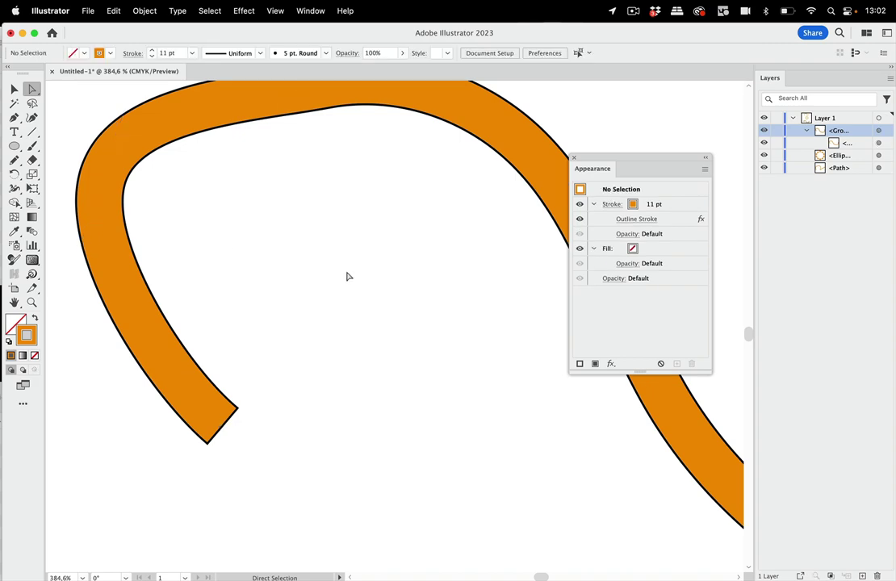